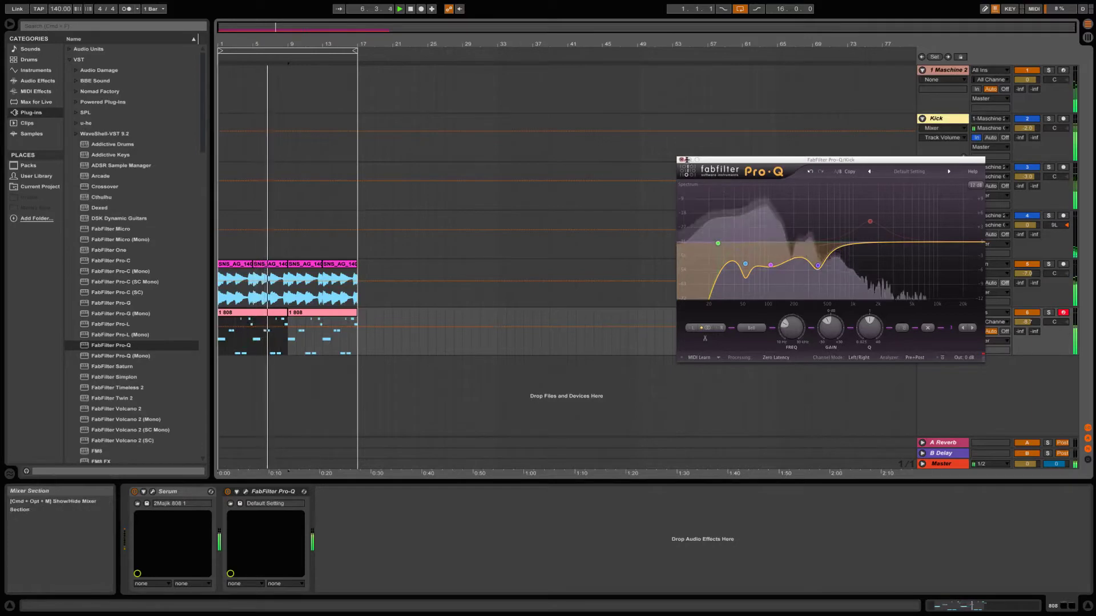
- Close the FabFilter Pro-Q window and add four MIDI tracks below the 808 track
{"action": "left_click_drag", "start_coordinate": [693, 159], "coordinate": [589, 155]}
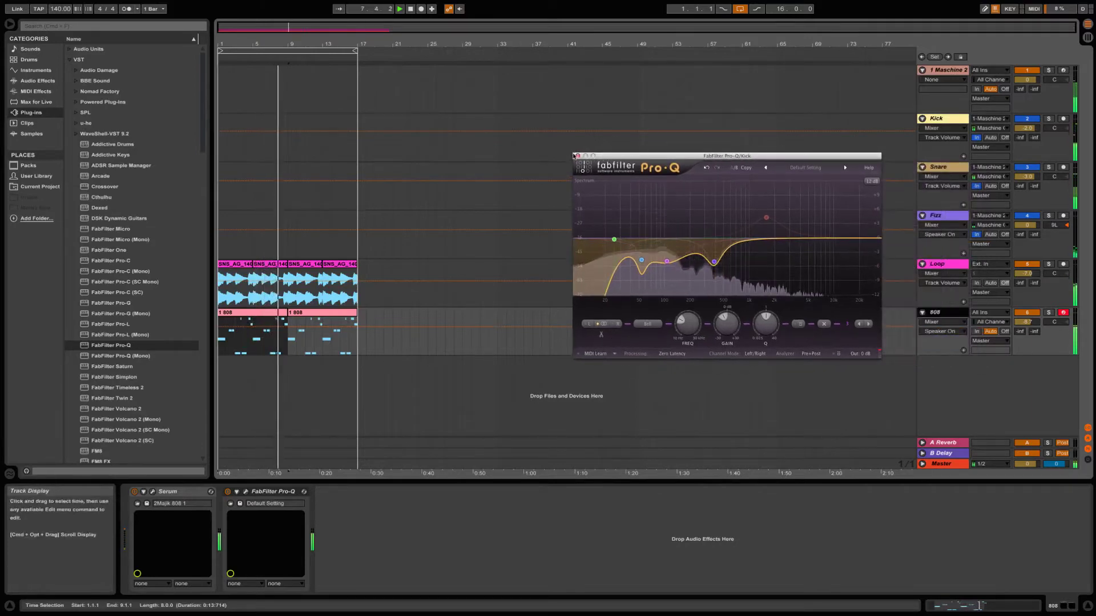
{"action": "left_click", "coordinate": [578, 156]}
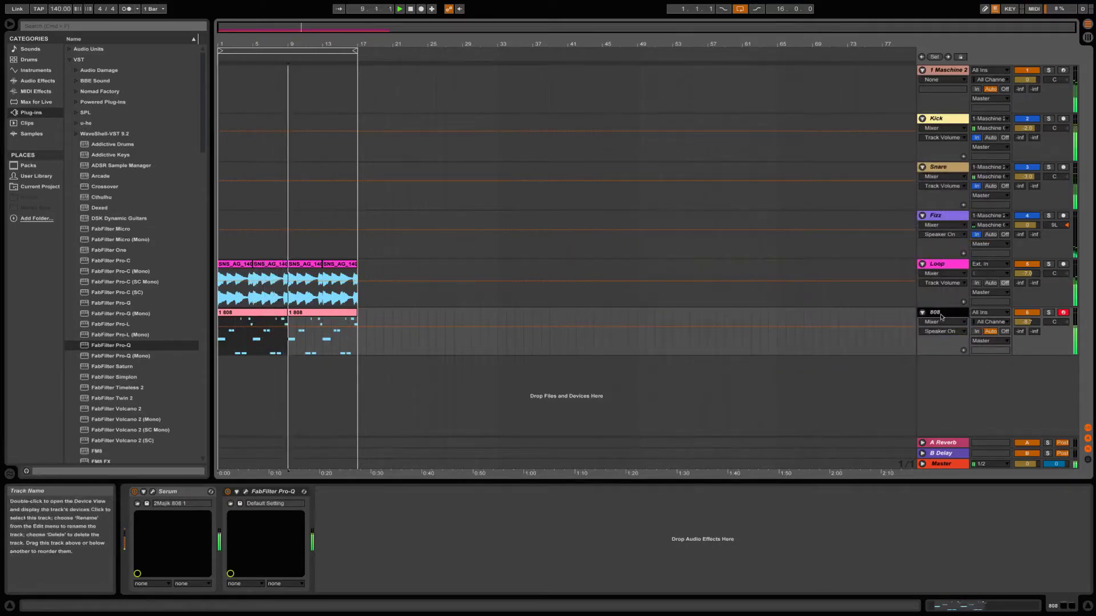
{"action": "key", "text": "super+shift+t"}
{"action": "key", "text": "super+shift+t"}
{"action": "key", "text": "super+shift+t"}
{"action": "key", "text": "super+shift+t"}
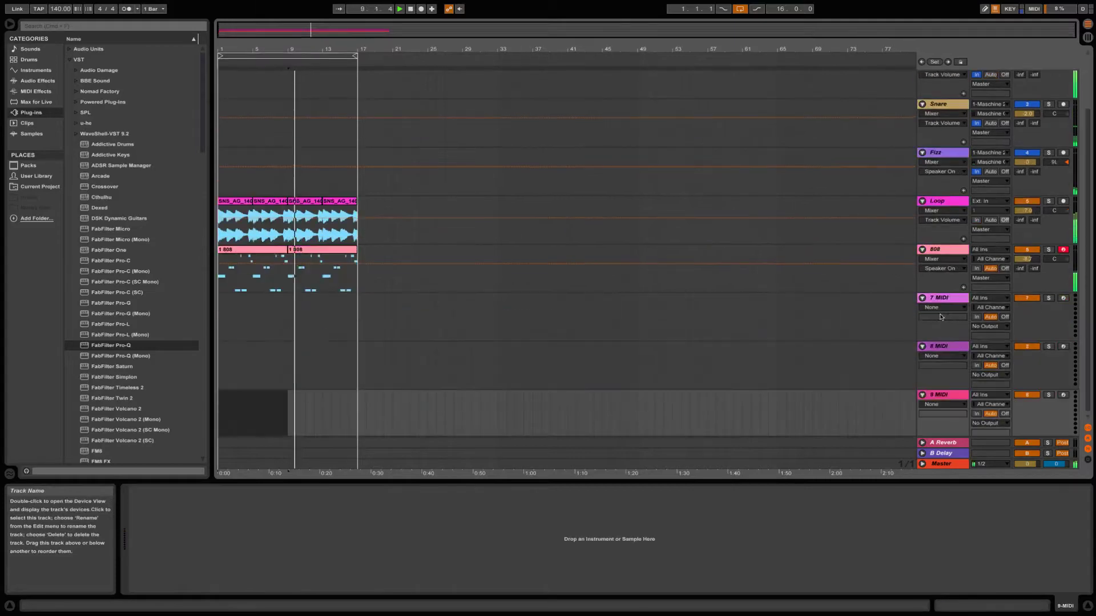
- Arm the first new MIDI track, 7 MIDI, for recording and load the Serum instrument onto it
{"action": "left_click", "coordinate": [958, 251]}
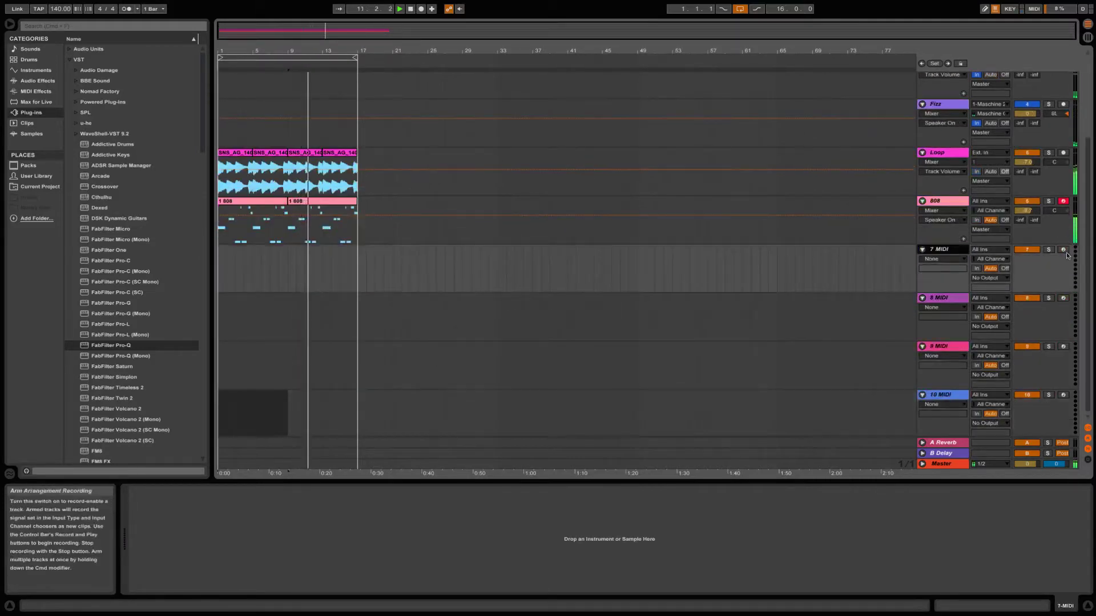
{"action": "scroll", "coordinate": [107, 379], "scroll_direction": "down", "scroll_amount": 15}
{"action": "scroll", "coordinate": [107, 380], "scroll_direction": "down", "scroll_amount": 15}
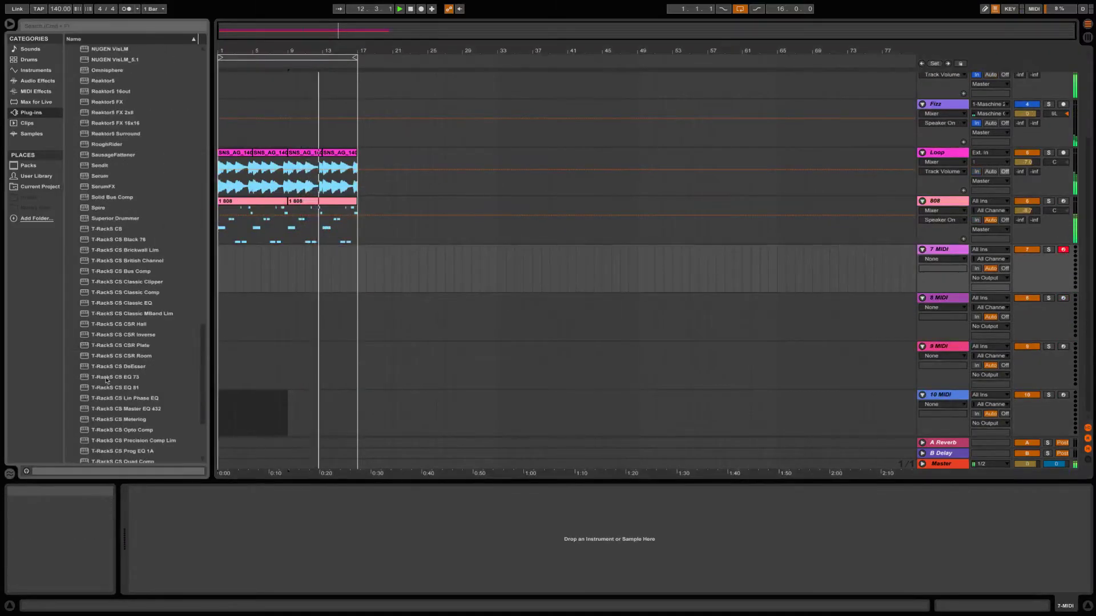
{"action": "left_click", "coordinate": [101, 177]}
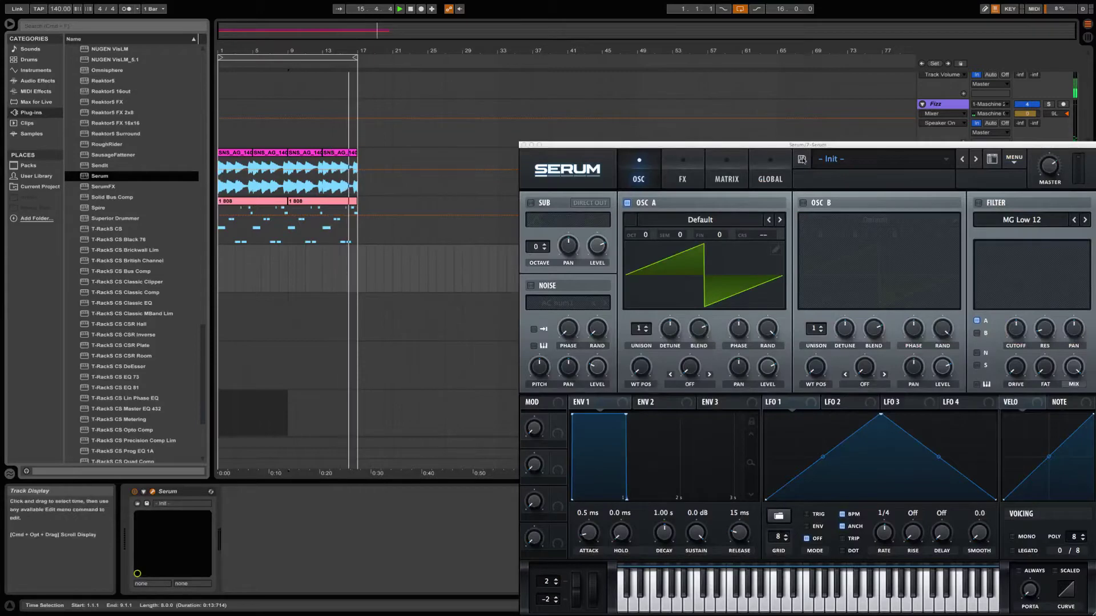
{"action": "left_click_drag", "start_coordinate": [821, 153], "coordinate": [694, 79]}
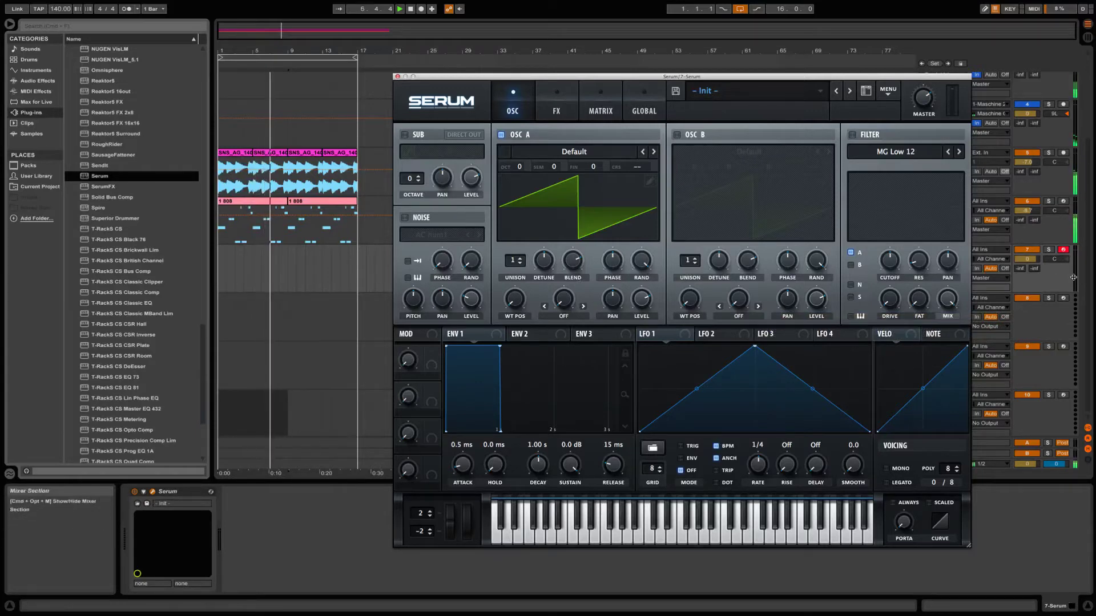
- Show the mixer and lower the Serum track's volume to about -1 dB
{"action": "key", "text": "Tab"}
{"action": "left_click_drag", "start_coordinate": [692, 78], "coordinate": [266, 49]}
{"action": "left_click_drag", "start_coordinate": [576, 335], "coordinate": [576, 339]}
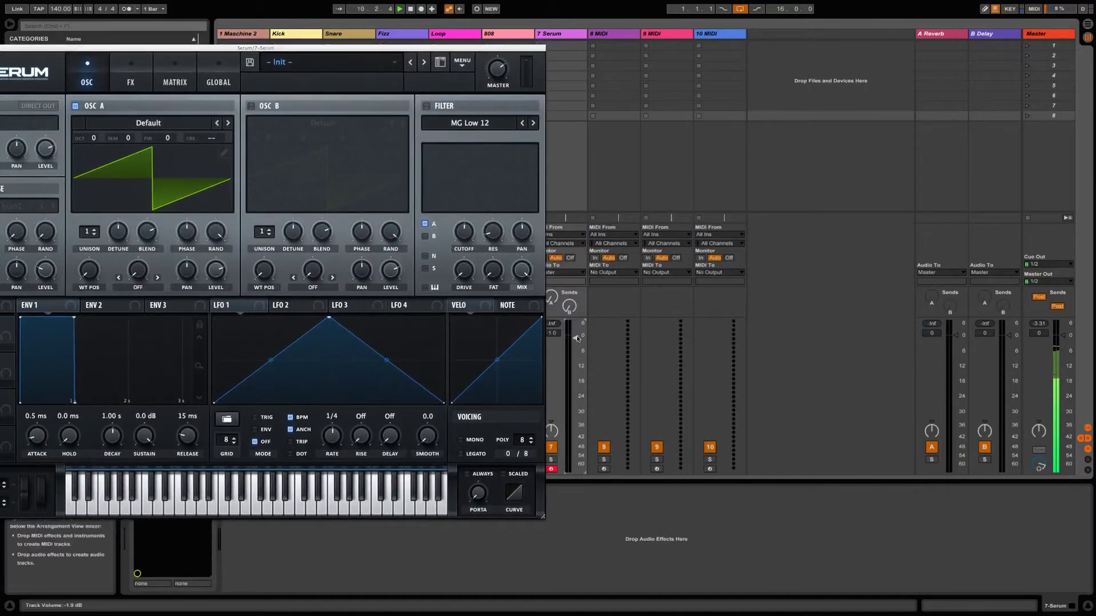
- Load the 2Majik FrostPluck preset from the user 2Majik presets in Serum
{"action": "left_click_drag", "start_coordinate": [349, 49], "coordinate": [485, 42]}
{"action": "left_click", "coordinate": [471, 55]}
{"action": "mouse_move", "coordinate": [467, 138]}
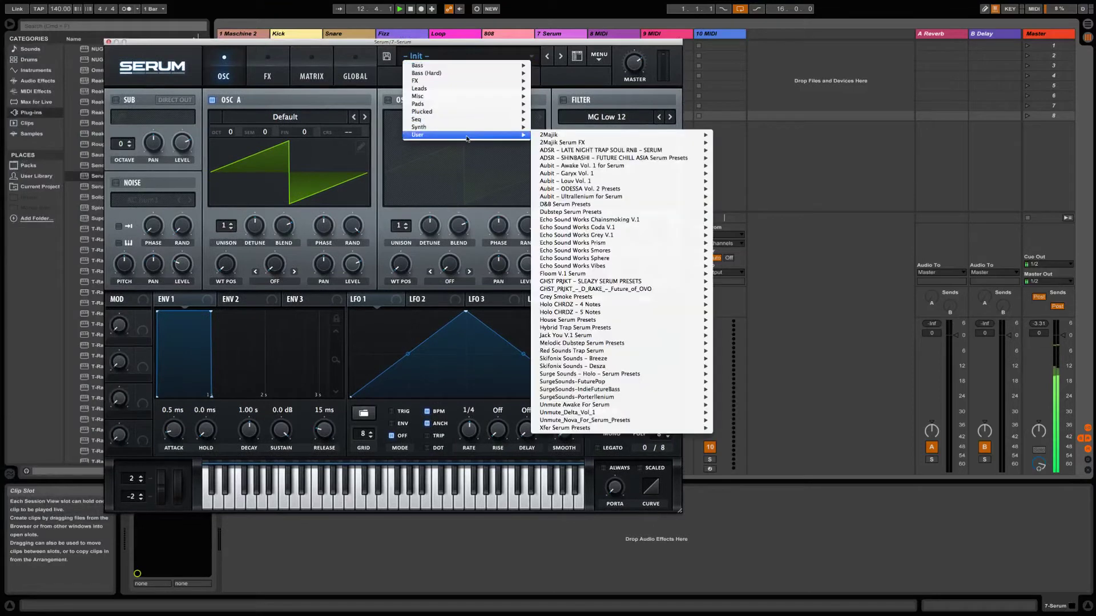
{"action": "mouse_move", "coordinate": [628, 136]}
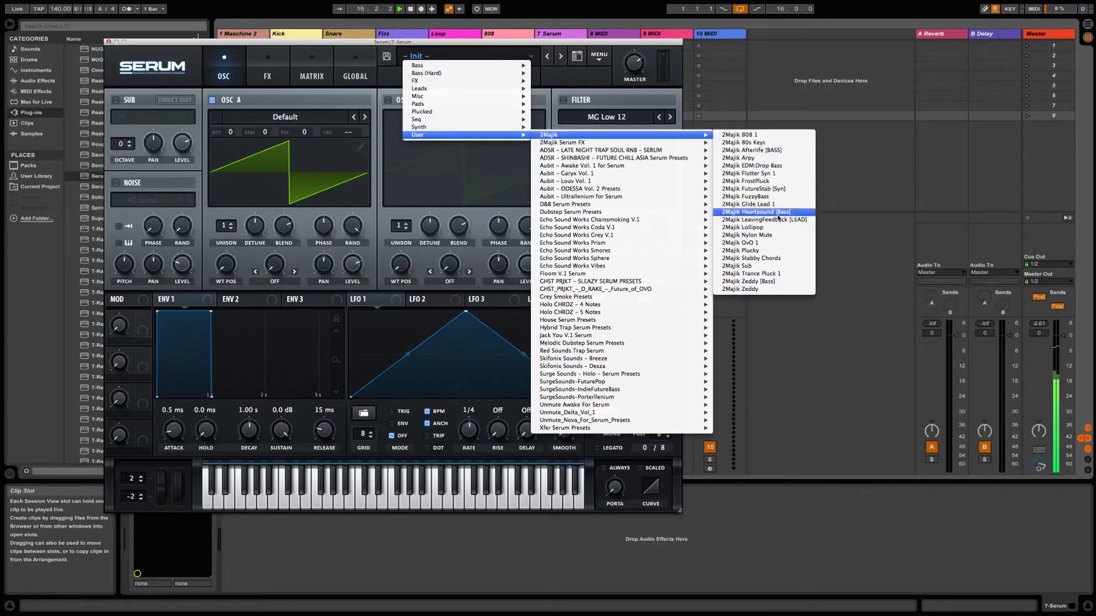
{"action": "left_click", "coordinate": [781, 181]}
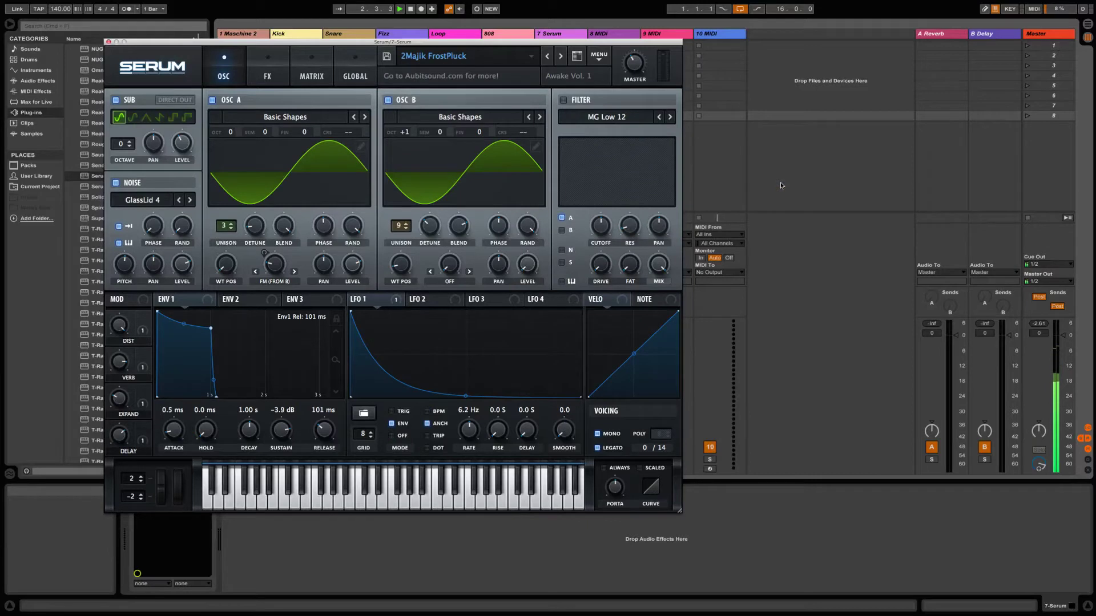
- Lower the Serum track's volume to about -19.5 dB so the pluck sits under the drums and bass
{"action": "left_click_drag", "start_coordinate": [641, 42], "coordinate": [465, 60]}
{"action": "left_click_drag", "start_coordinate": [576, 355], "coordinate": [577, 357]}
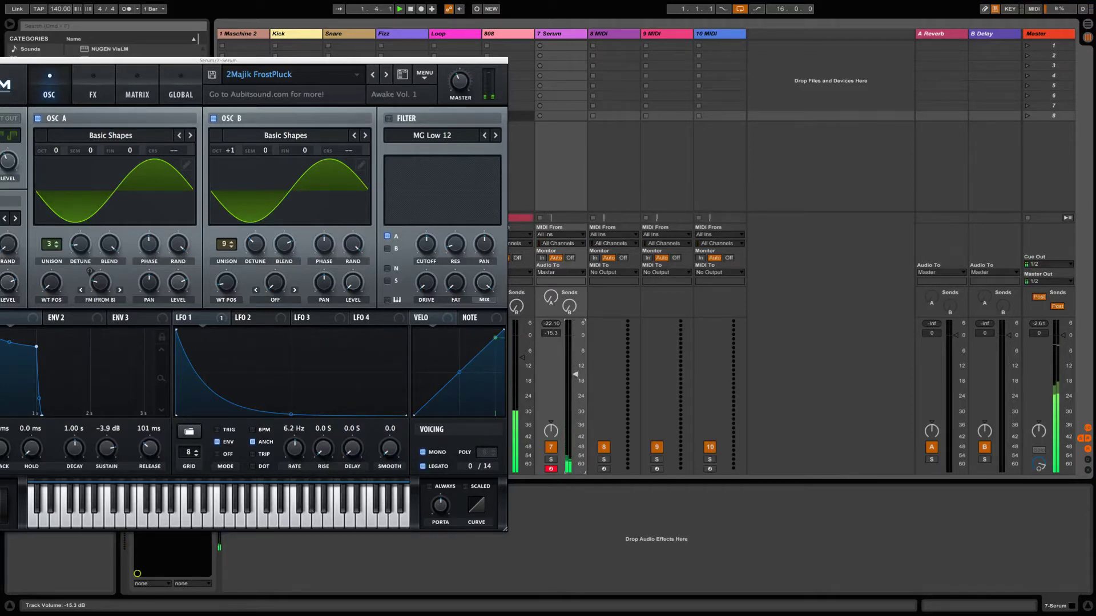
{"action": "left_click_drag", "start_coordinate": [575, 381], "coordinate": [576, 386]}
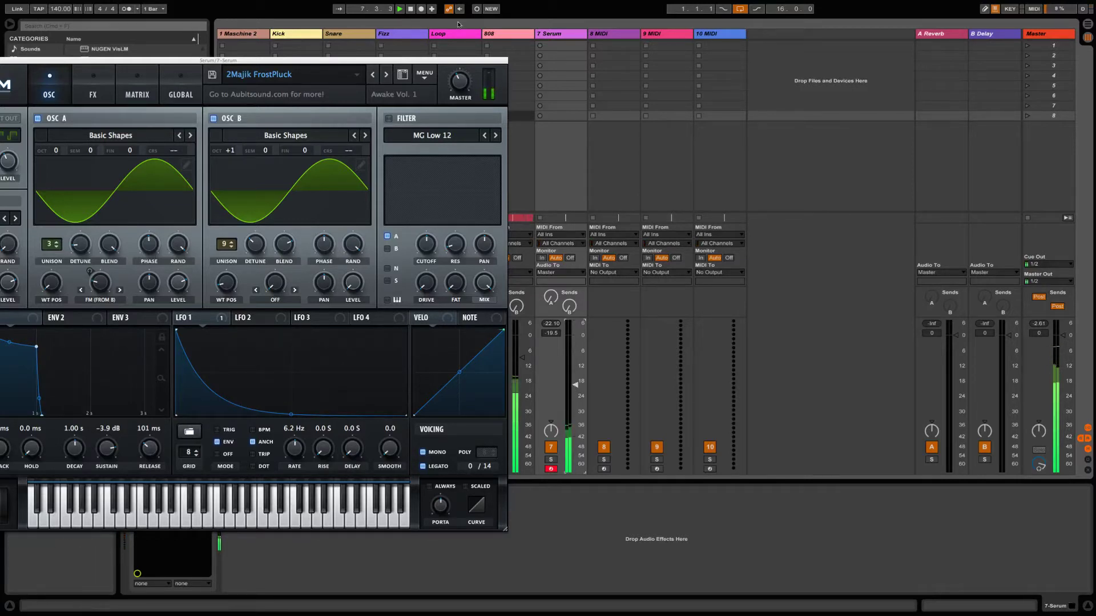
- Record a pluck melody into the arrangement on the armed Serum track
{"action": "left_click_drag", "start_coordinate": [455, 63], "coordinate": [570, 50]}
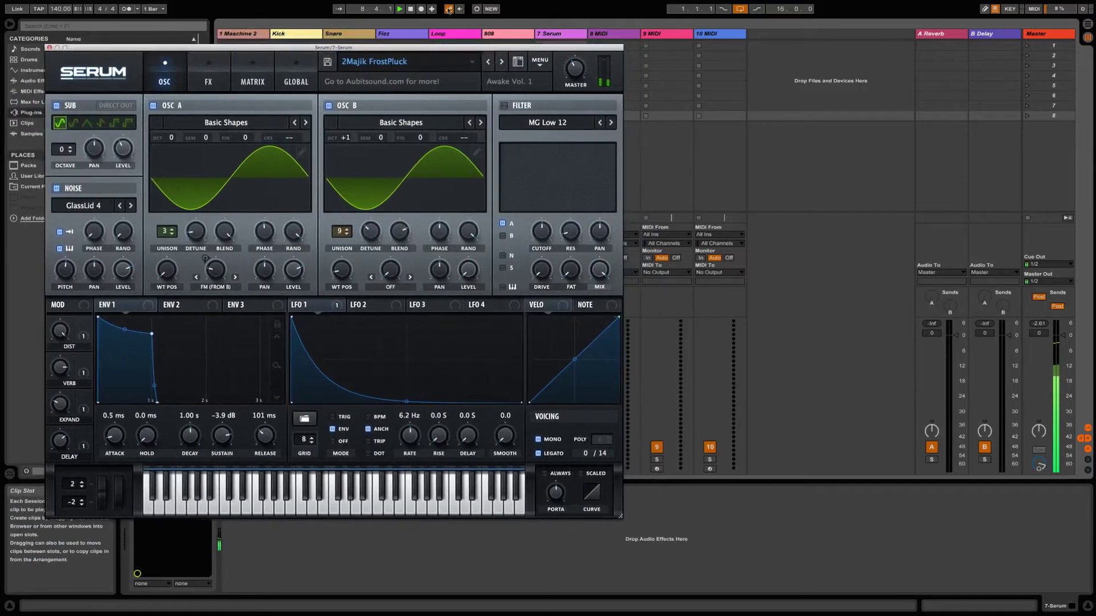
{"action": "left_click", "coordinate": [421, 9]}
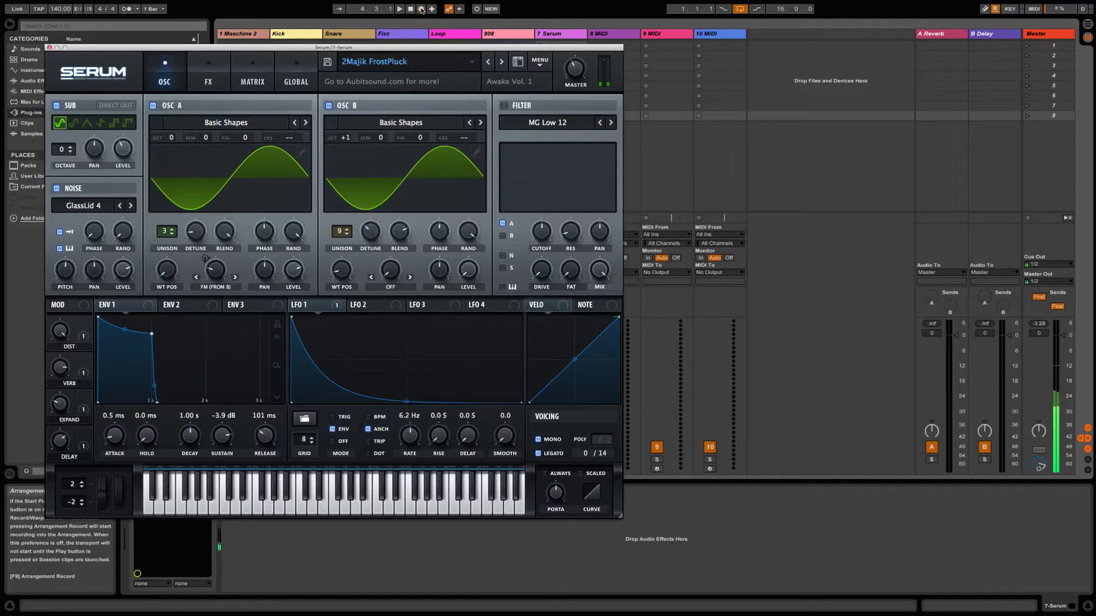
{"action": "left_click", "coordinate": [421, 9]}
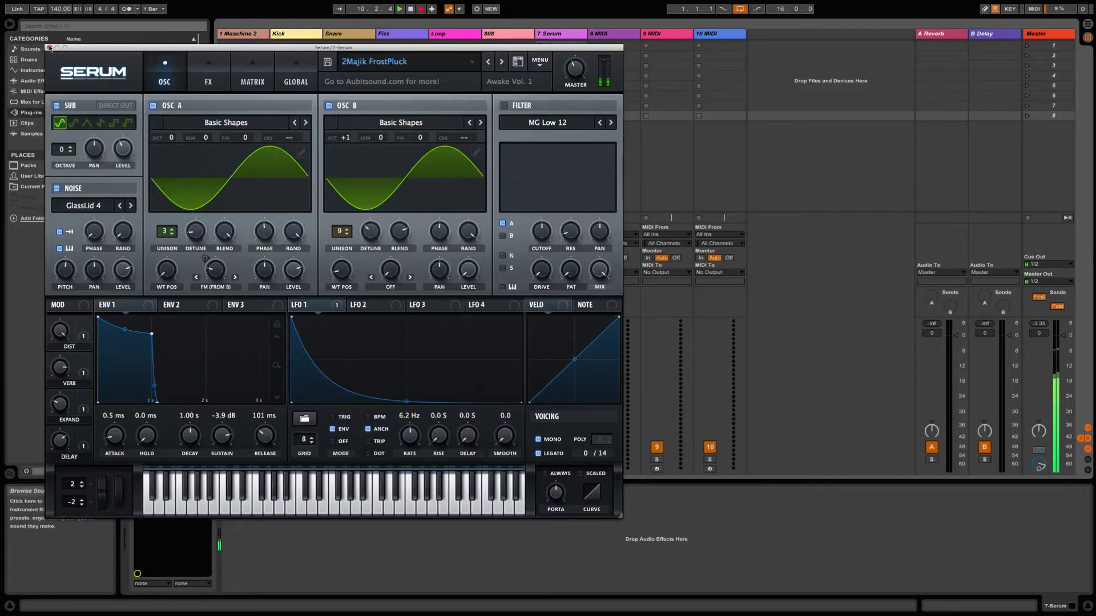
- Open the recorded Serum clip in the arrangement, quantize its notes, and play it back
{"action": "left_click", "coordinate": [49, 48]}
{"action": "key", "text": "Tab"}
{"action": "left_click", "coordinate": [298, 248]}
{"action": "double_click", "coordinate": [298, 251]}
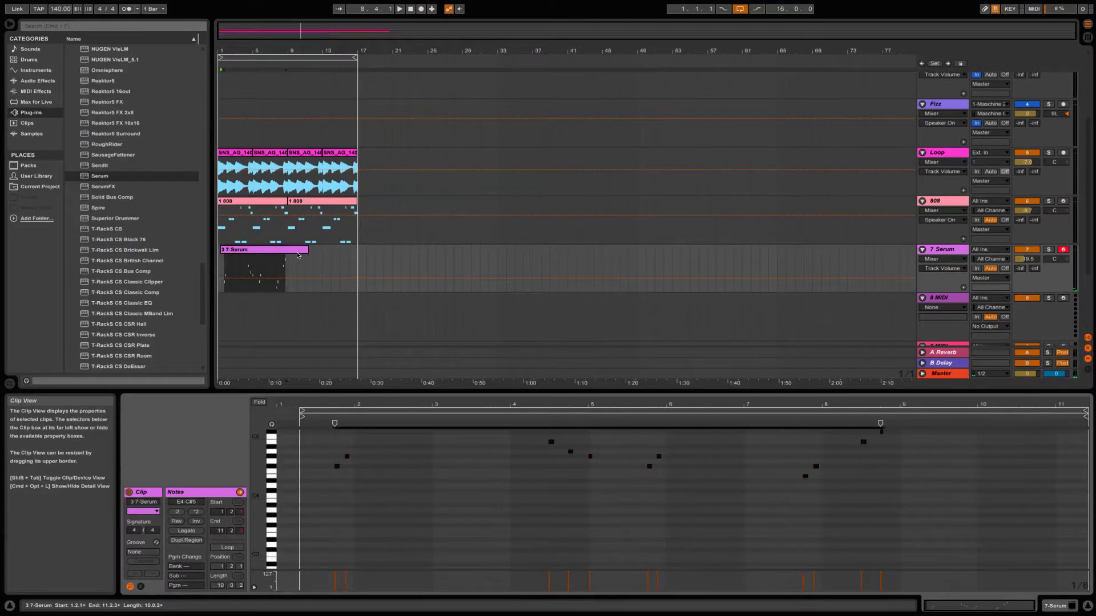
{"action": "key", "text": "super+shift+u"}
{"action": "key", "text": "Return"}
{"action": "key", "text": "space"}
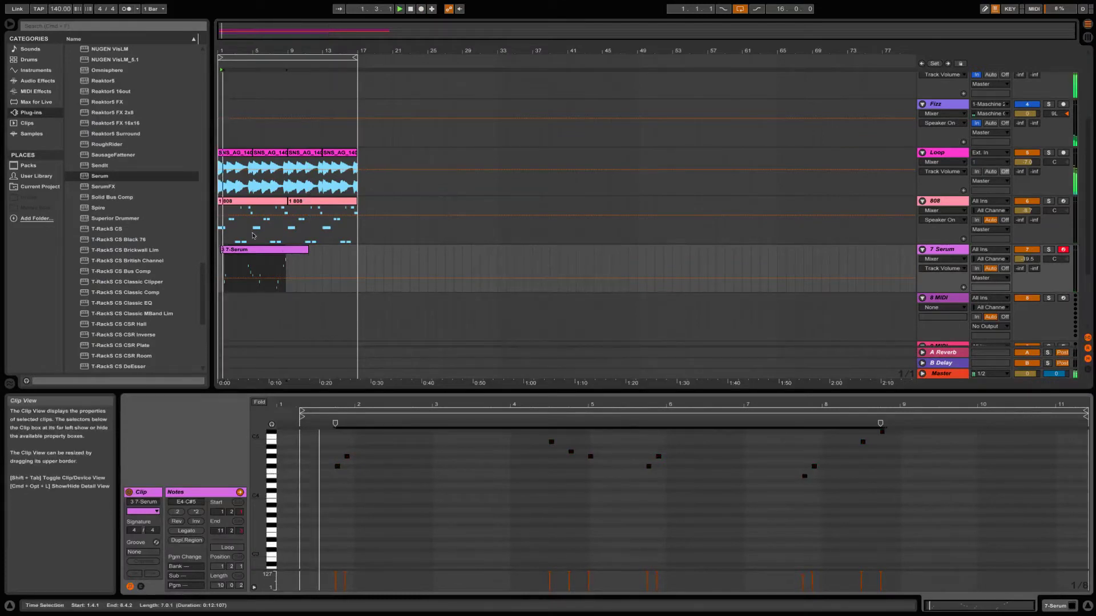
- Extend the start of the Serum clip to bar 1 and trim its end to bar 9
{"action": "left_click", "coordinate": [243, 250]}
{"action": "key", "text": "space"}
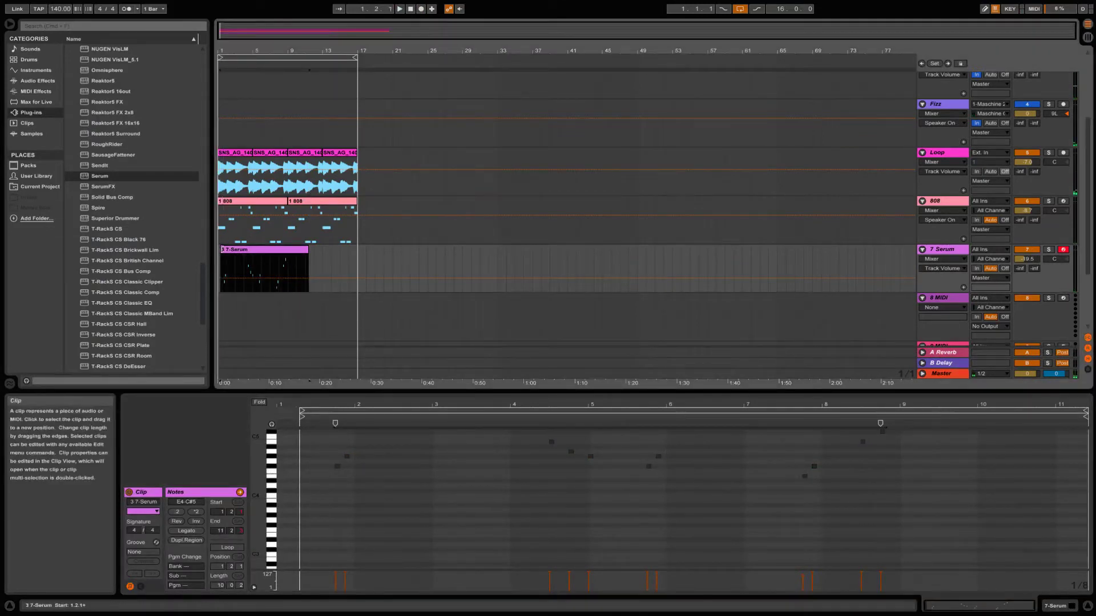
{"action": "left_click_drag", "start_coordinate": [221, 249], "coordinate": [219, 250]}
{"action": "key", "text": "space"}
{"action": "key", "text": "space"}
{"action": "double_click", "coordinate": [273, 250]}
{"action": "left_click", "coordinate": [273, 250]}
{"action": "key", "text": "space"}
{"action": "left_click_drag", "start_coordinate": [308, 251], "coordinate": [287, 251]}
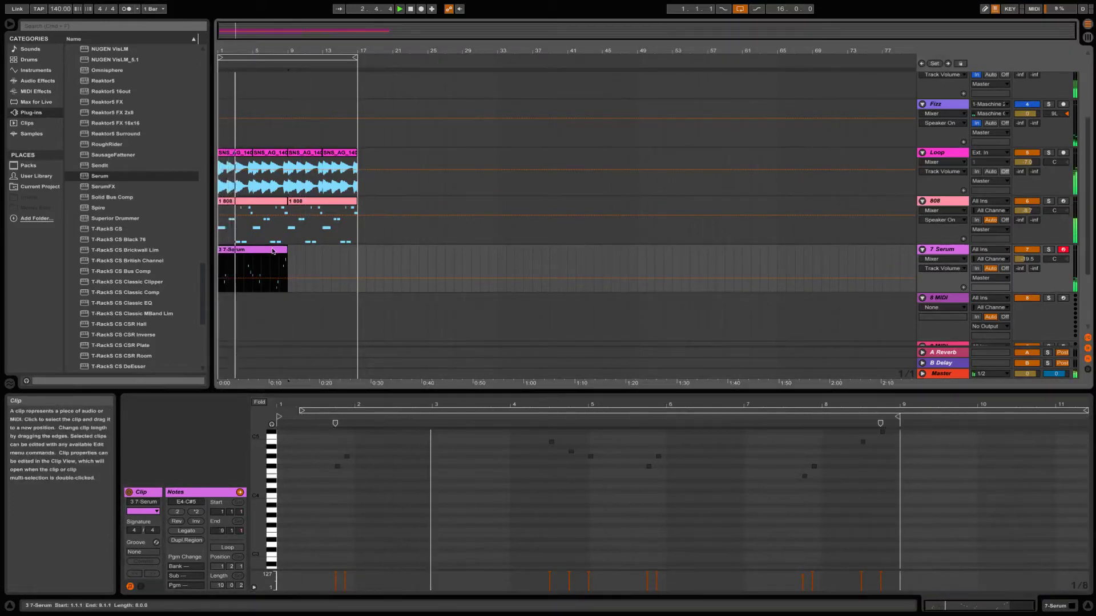
- Loop the Serum clip over eight bars from 1.1.1 and duplicate it directly after itself
{"action": "right_click", "coordinate": [280, 416]}
{"action": "left_click", "coordinate": [288, 428]}
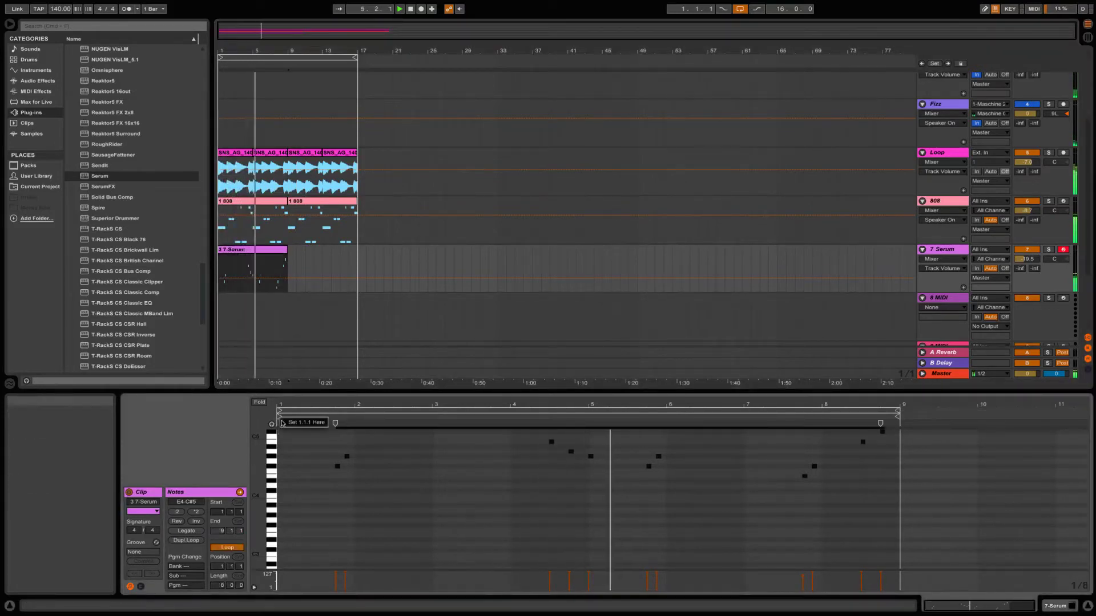
{"action": "left_click", "coordinate": [280, 427]}
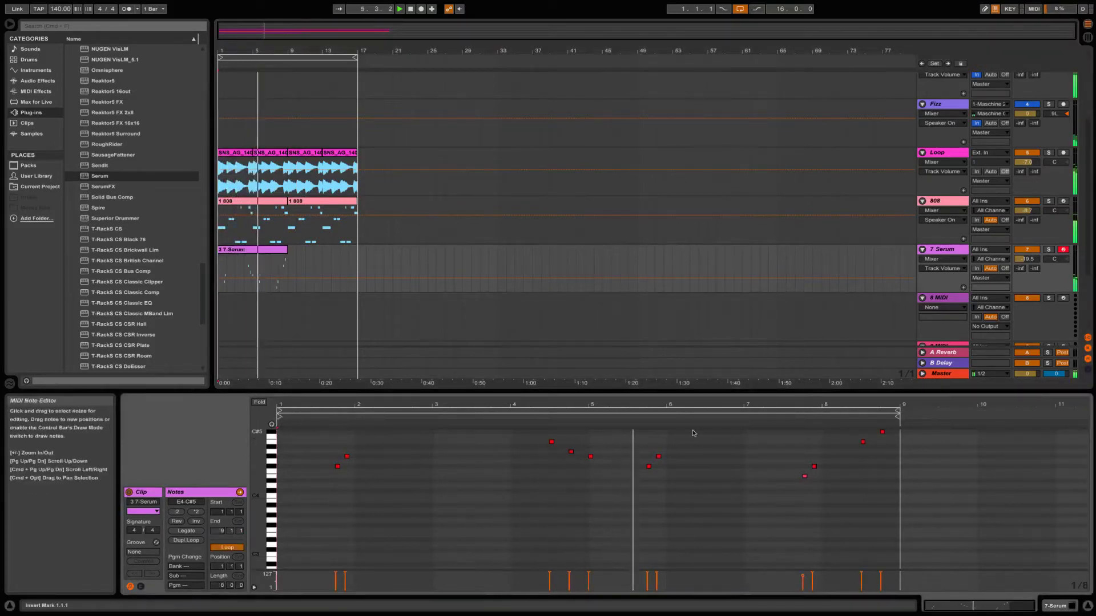
{"action": "left_click_drag", "start_coordinate": [952, 605], "coordinate": [952, 615]}
{"action": "double_click", "coordinate": [952, 606]}
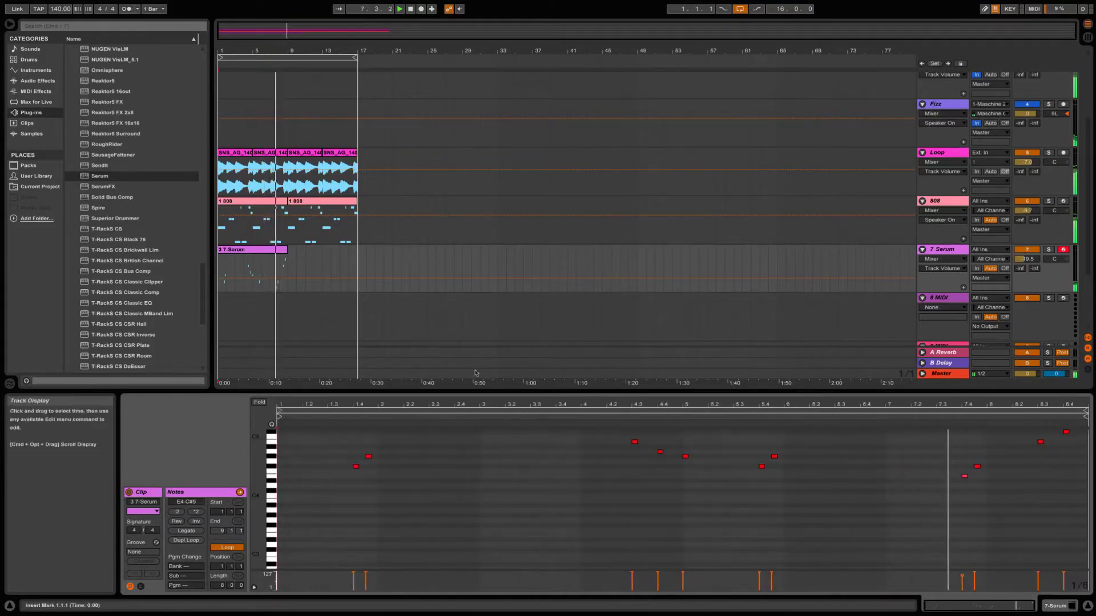
{"action": "left_click", "coordinate": [266, 252]}
{"action": "key", "text": "super+d"}
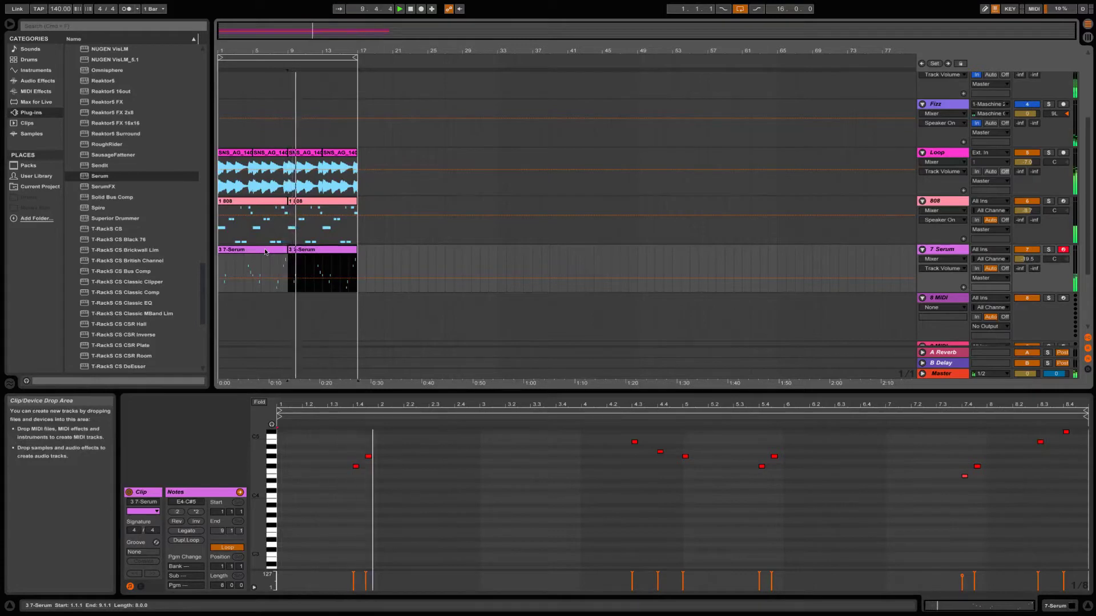
- Add a G#4 note at the very start of the first Serum clip and replace the second clip with a copy
{"action": "left_click", "coordinate": [269, 251]}
{"action": "left_click", "coordinate": [304, 251]}
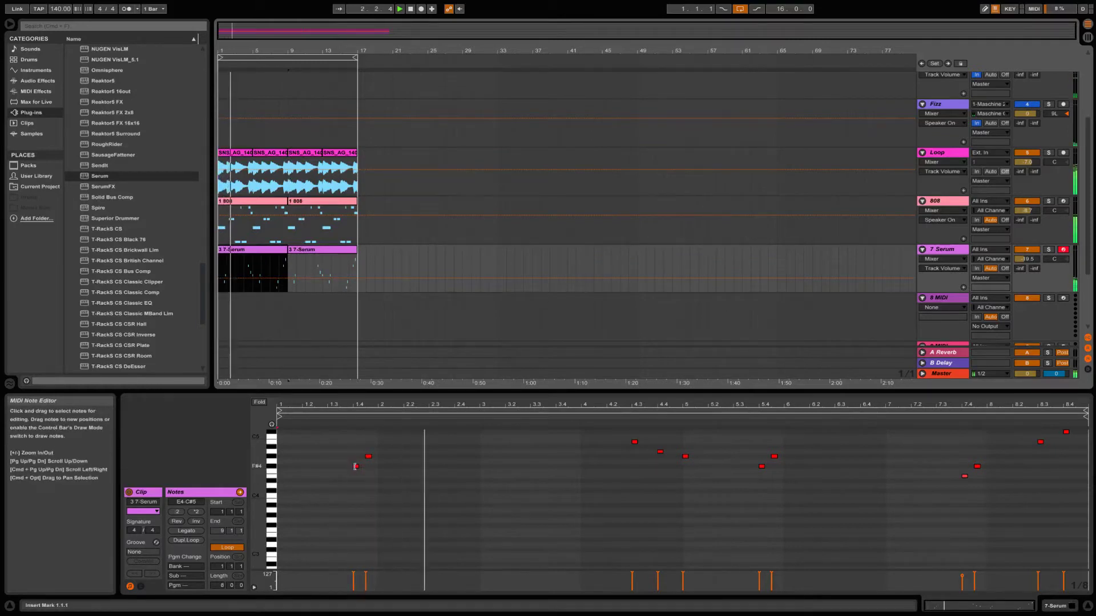
{"action": "left_click", "coordinate": [280, 466]}
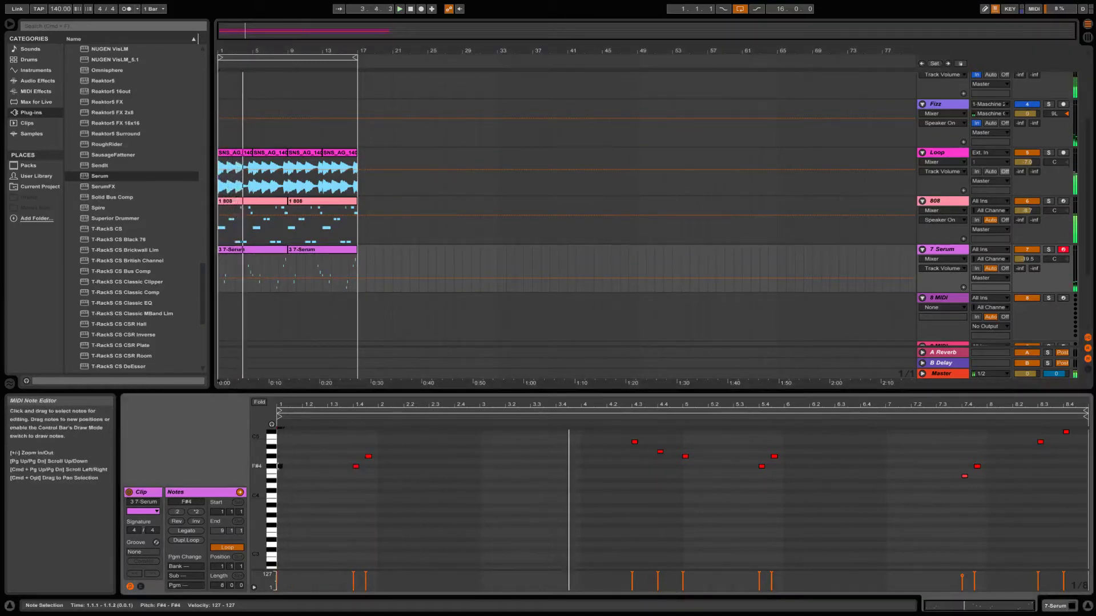
{"action": "left_click", "coordinate": [279, 456]}
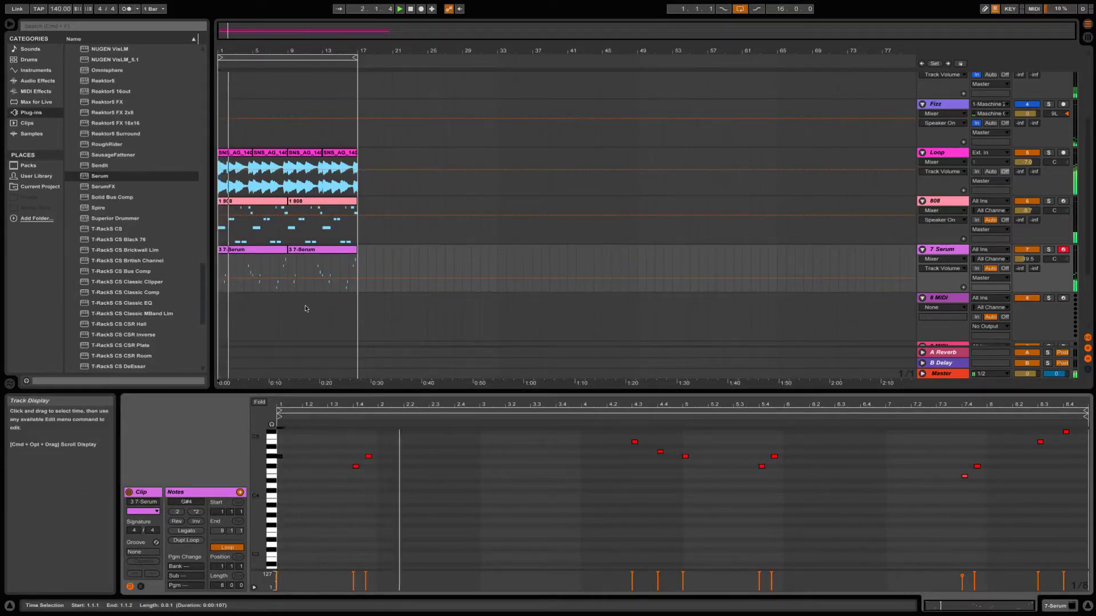
{"action": "left_click", "coordinate": [310, 250]}
{"action": "left_click", "coordinate": [272, 250]}
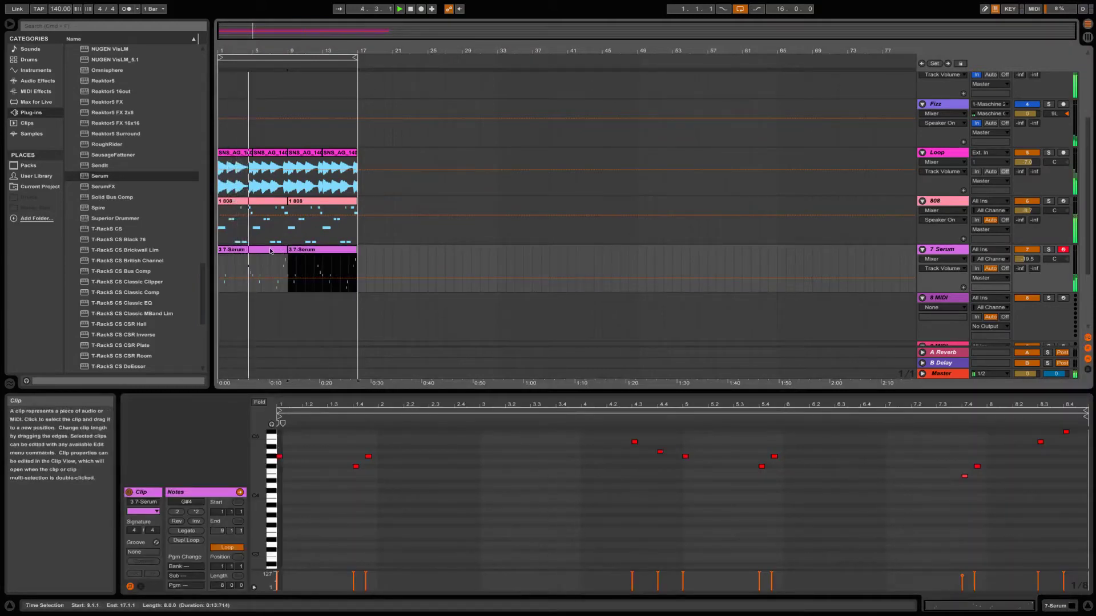
- Try the MG Low 6 filter effect in Serum with an adjusted cutoff, bypass it, and close the plug-in window
{"action": "key", "text": "shift+Tab"}
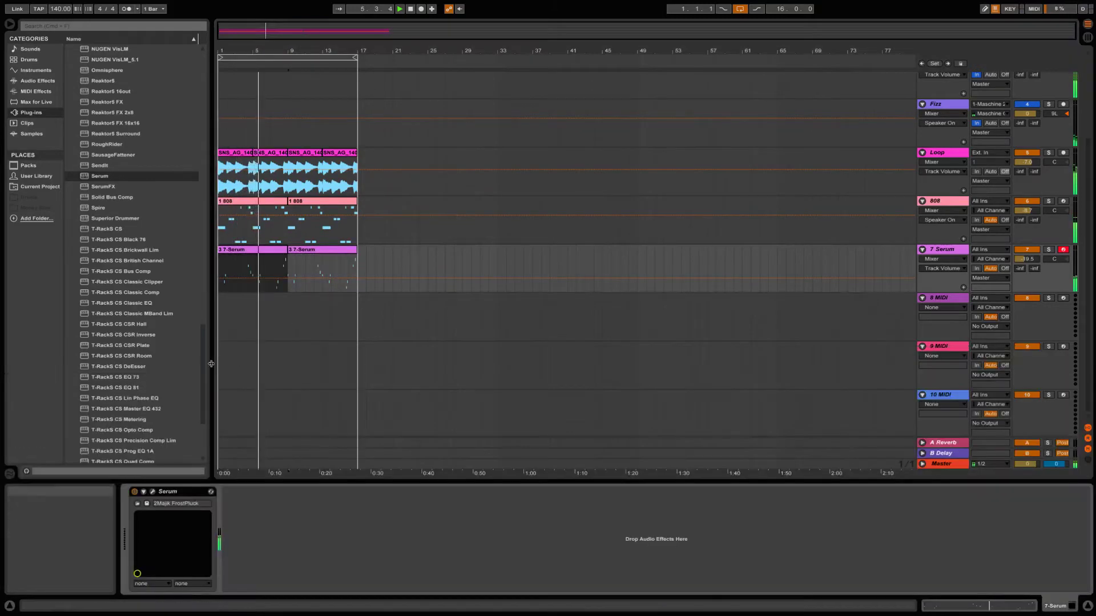
{"action": "left_click", "coordinate": [153, 492]}
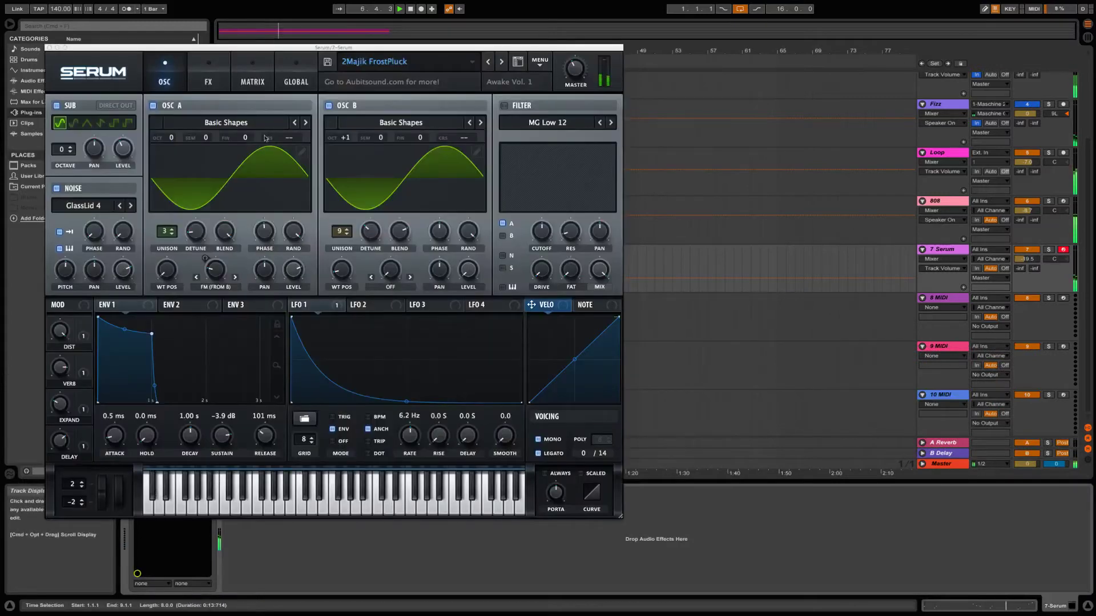
{"action": "left_click", "coordinate": [208, 77]}
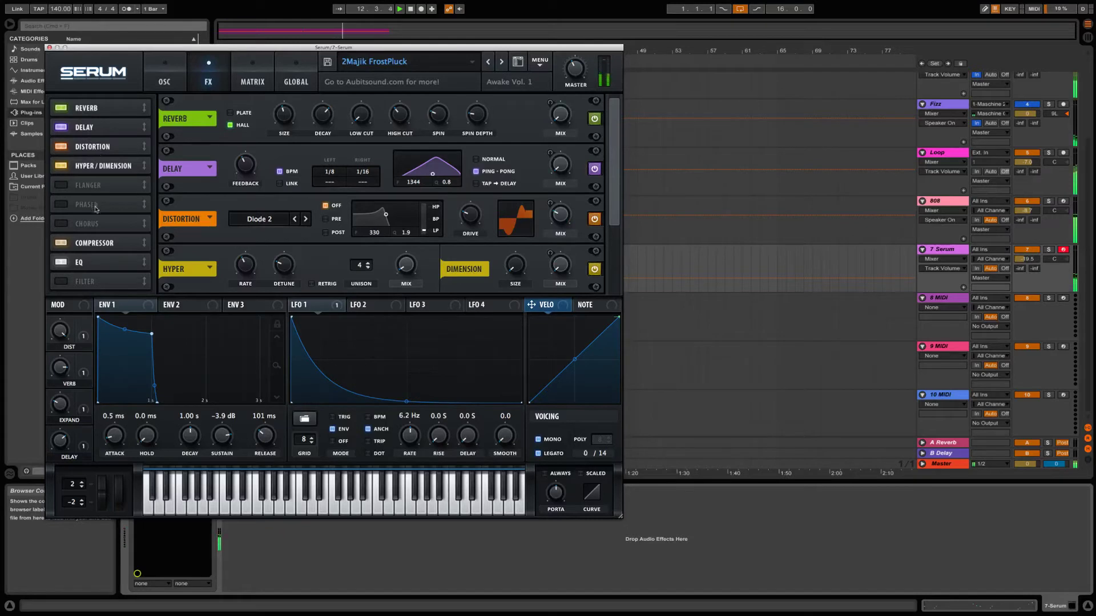
{"action": "left_click", "coordinate": [80, 282]}
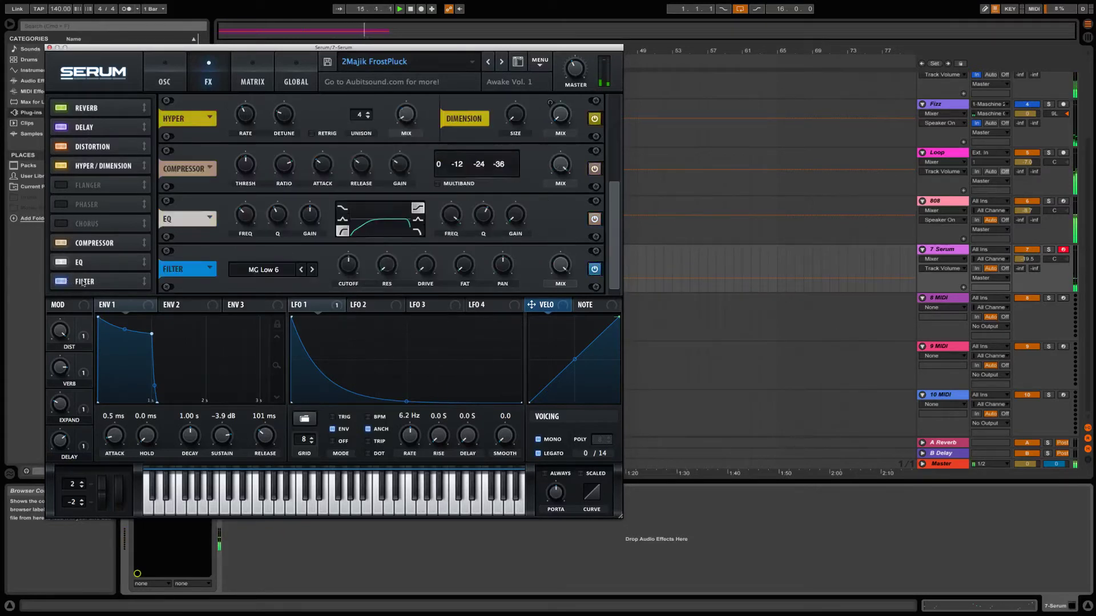
{"action": "mouse_move", "coordinate": [349, 264]}
{"action": "left_mouse_down"}
{"action": "mouse_move", "coordinate": [357, 250]}
{"action": "mouse_move", "coordinate": [356, 259]}
{"action": "left_mouse_up"}
{"action": "left_click", "coordinate": [594, 269]}
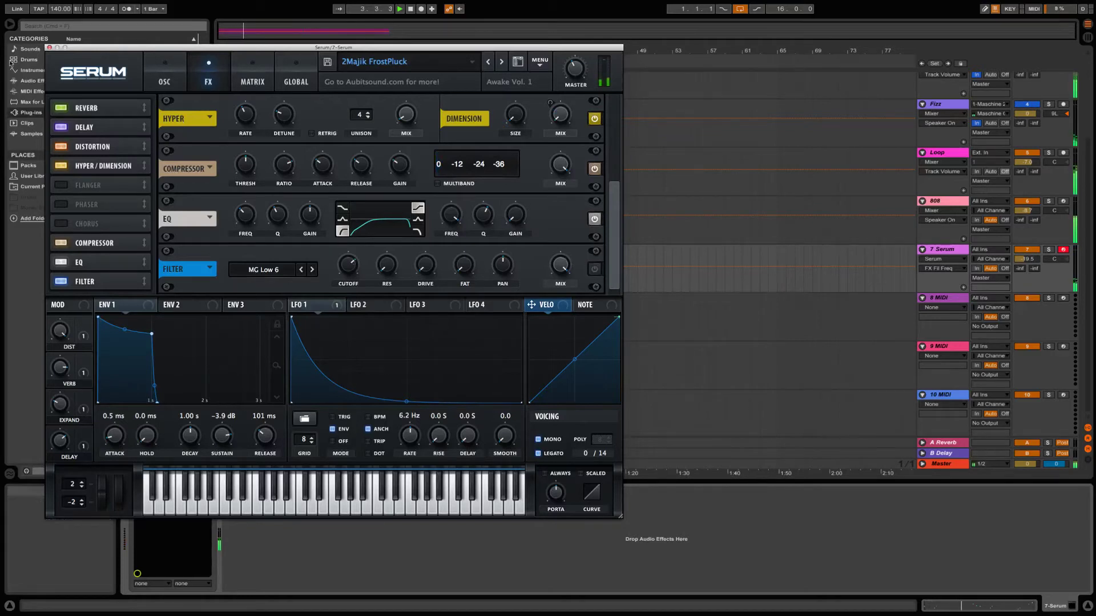
{"action": "left_click", "coordinate": [49, 48]}
- Add the OneKnob Filter Stereo plug-in to the Serum track and adjust its resonance and filter amount
{"action": "left_click", "coordinate": [106, 26]}
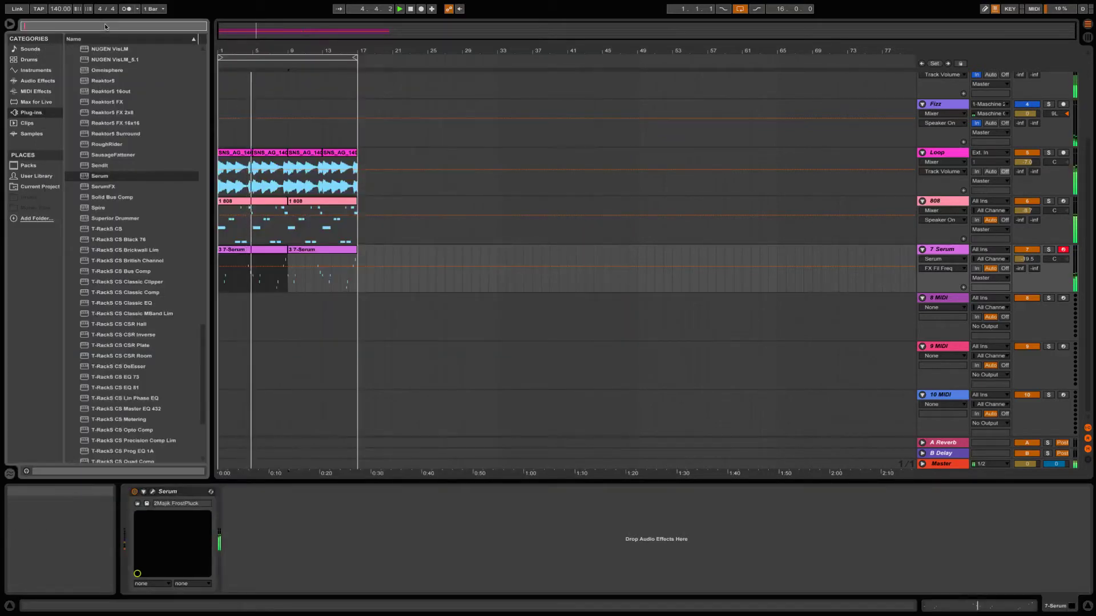
{"action": "type", "text": "one"}
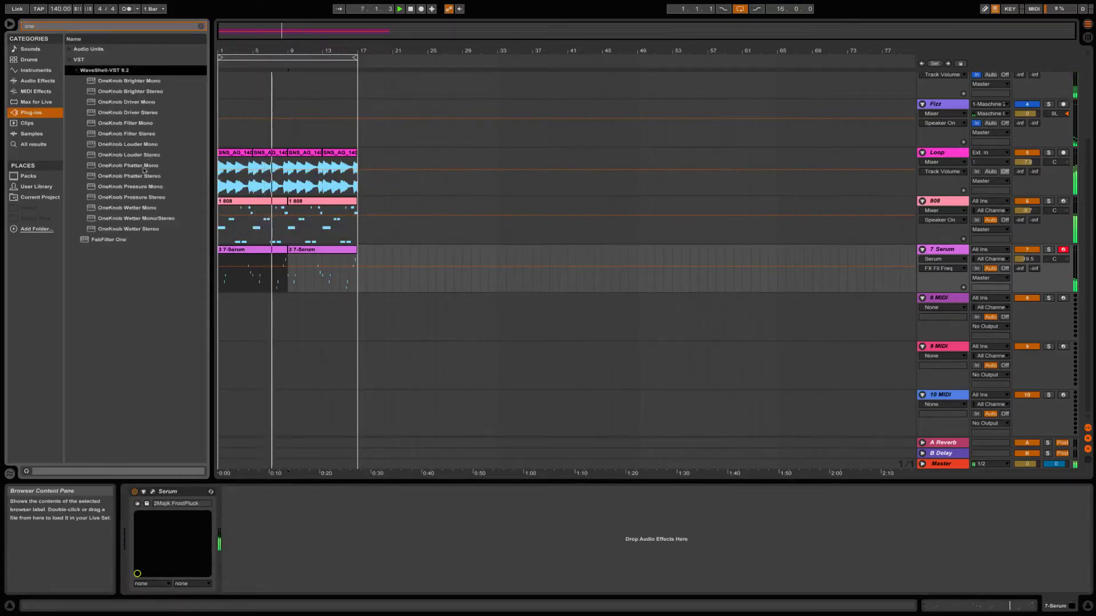
{"action": "double_click", "coordinate": [147, 134]}
{"action": "left_click_drag", "start_coordinate": [110, 132], "coordinate": [110, 182]}
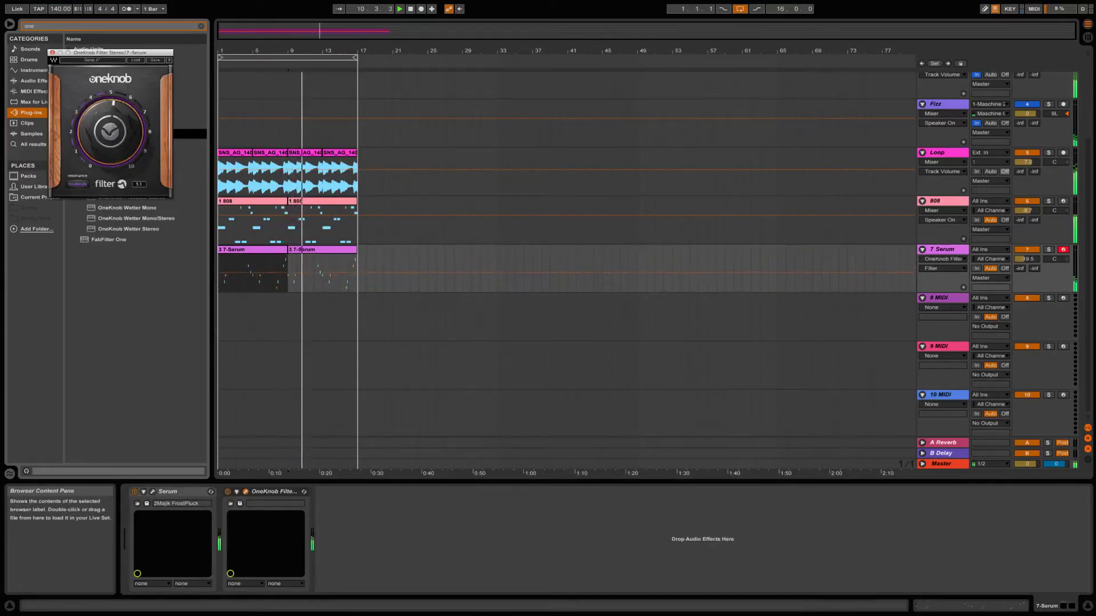
{"action": "left_click", "coordinate": [78, 185]}
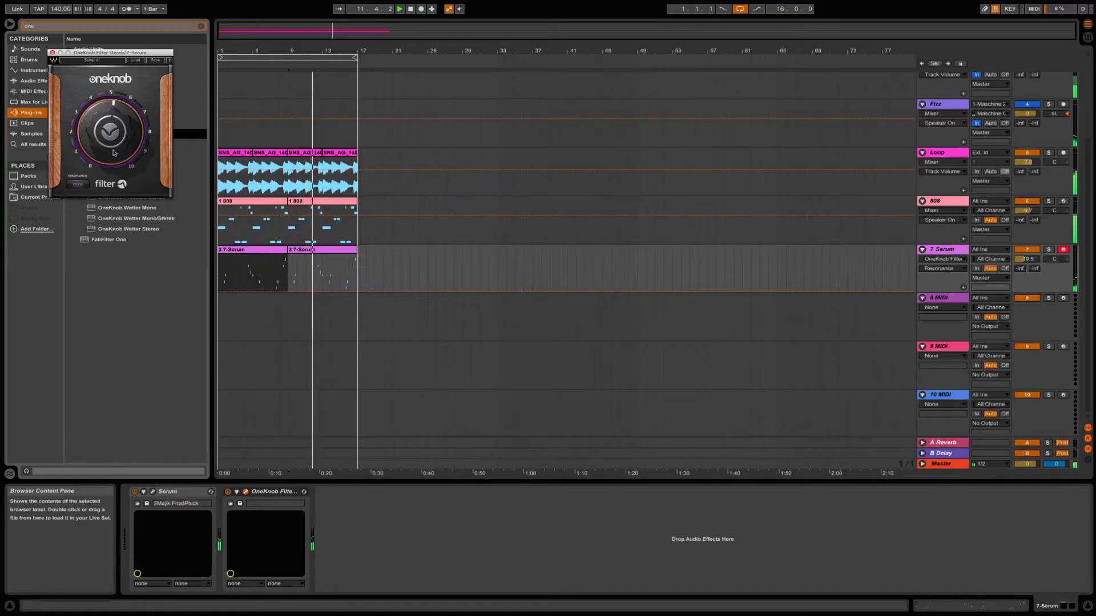
{"action": "left_click_drag", "start_coordinate": [110, 132], "coordinate": [110, 117]}
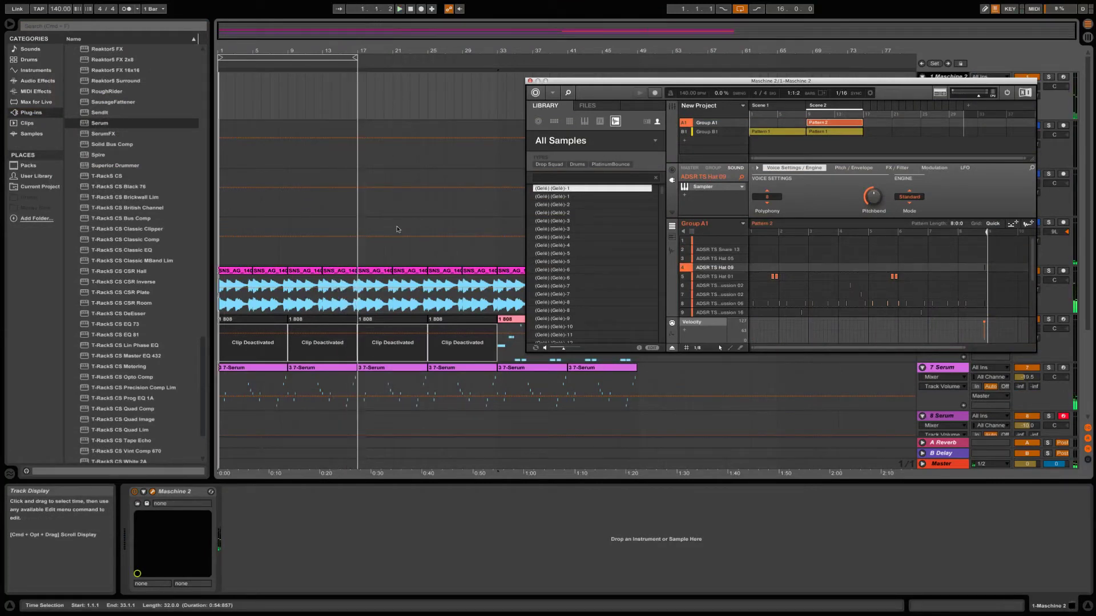
- Play the arrangement from 7.1.1 and delete all notes of sound 8 in Group A1's Pattern 2 in Maschine
{"action": "left_click", "coordinate": [270, 193]}
{"action": "key", "text": "space"}
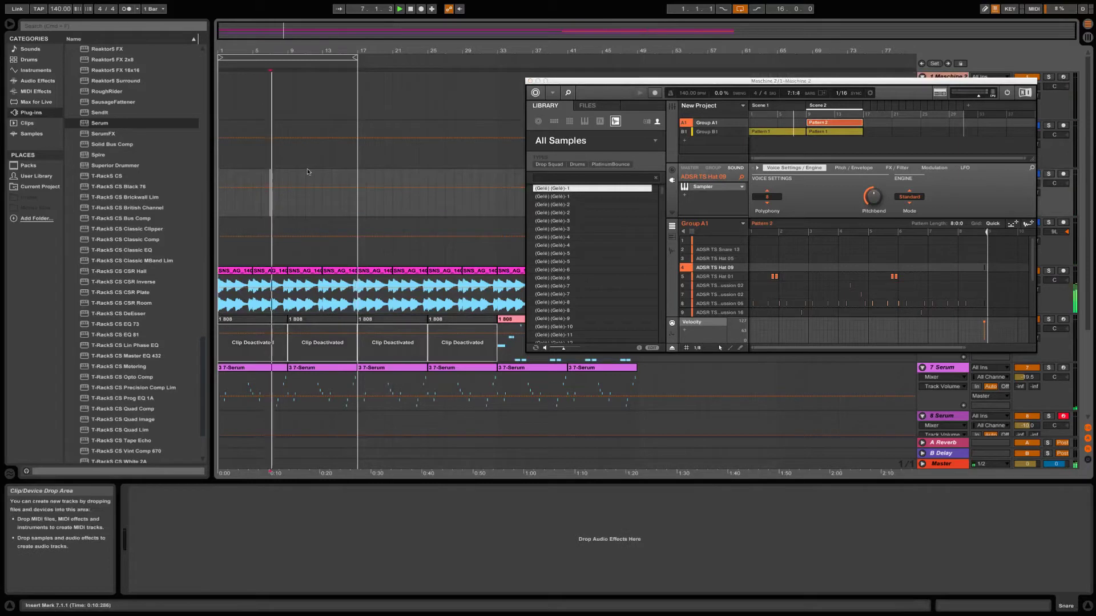
{"action": "right_click", "coordinate": [333, 58]}
{"action": "left_click", "coordinate": [342, 64]}
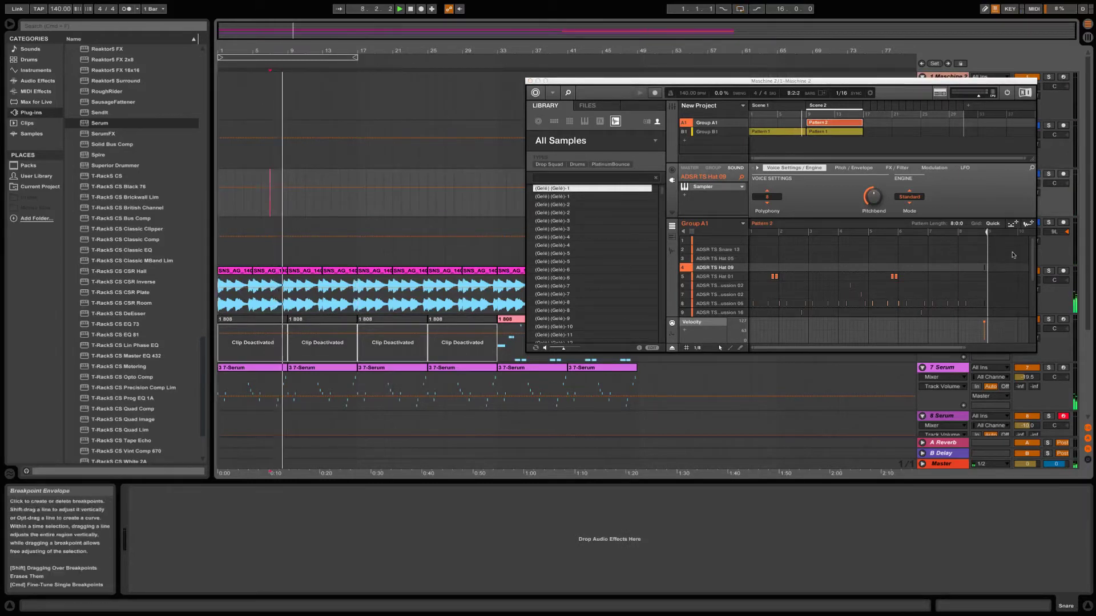
{"action": "scroll", "coordinate": [929, 278], "scroll_direction": "down", "scroll_amount": 2}
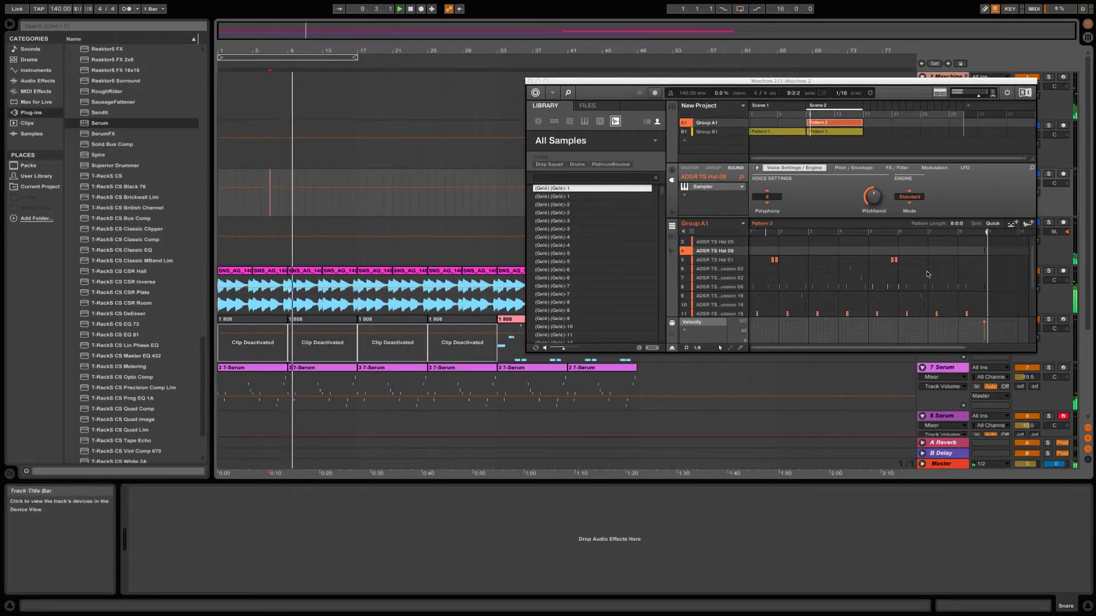
{"action": "left_click", "coordinate": [981, 288]}
{"action": "left_click_drag", "start_coordinate": [980, 289], "coordinate": [726, 289]}
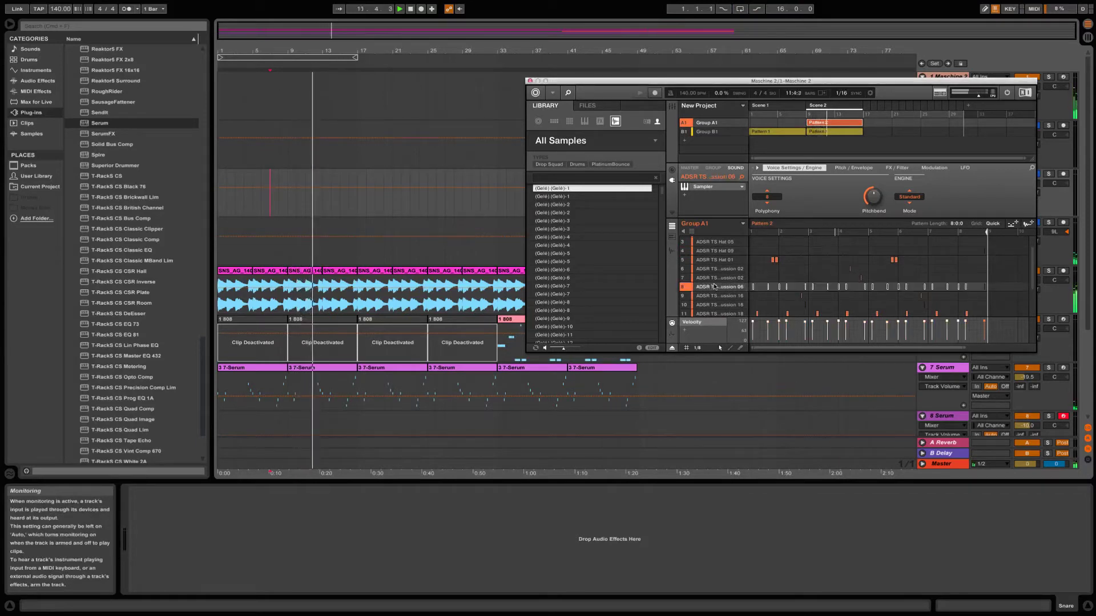
{"action": "key", "text": "Delete"}
- Delete all notes of sound 11 in Group A1's Pattern 2
{"action": "scroll", "coordinate": [868, 274], "scroll_direction": "down", "scroll_amount": 2}
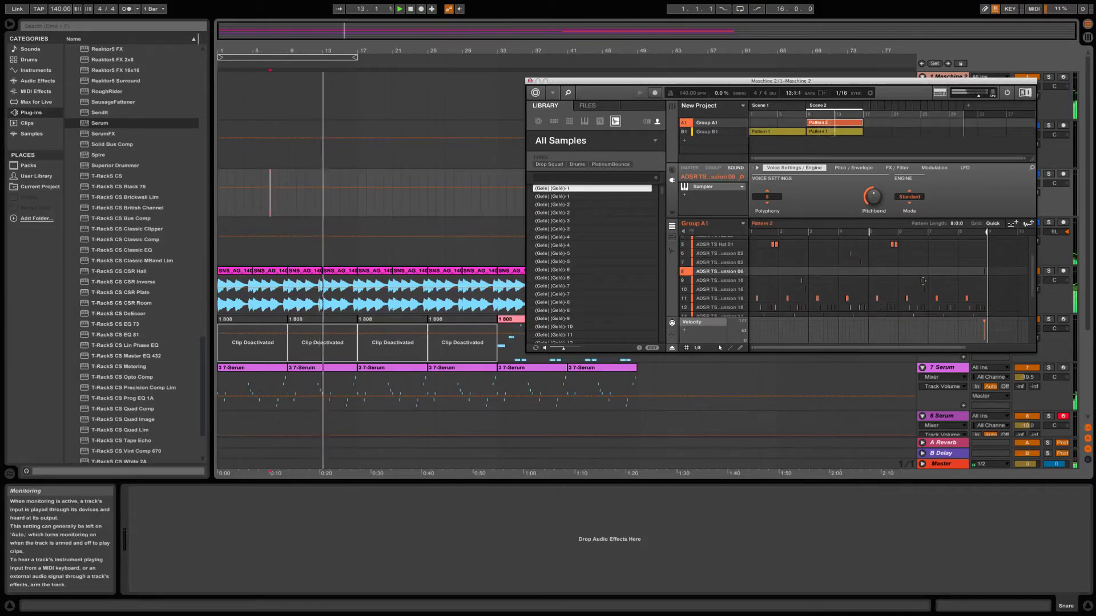
{"action": "left_click_drag", "start_coordinate": [979, 295], "coordinate": [751, 303]}
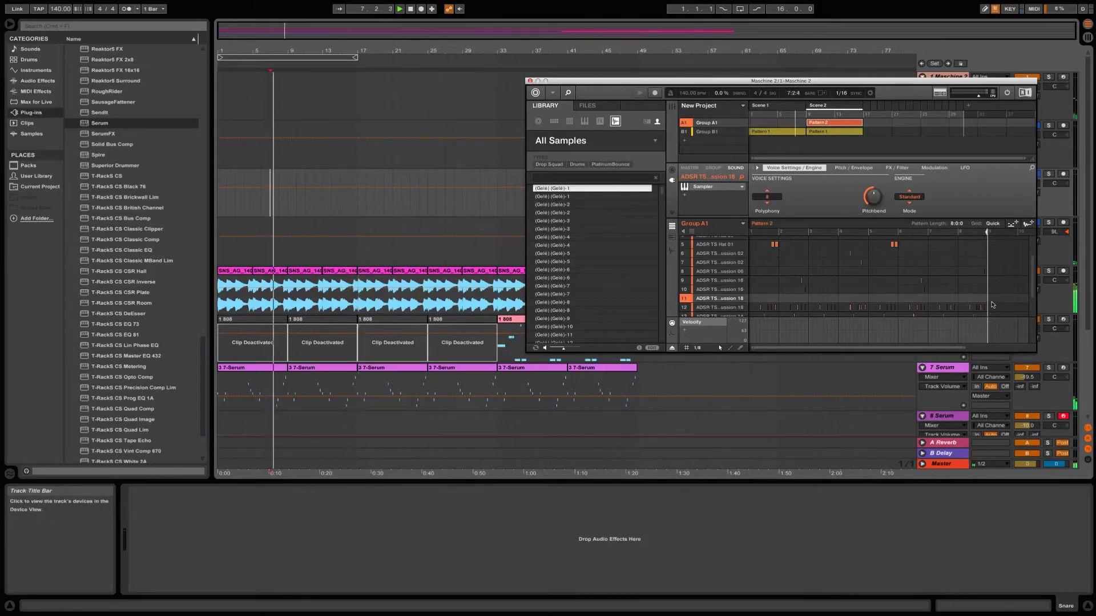
{"action": "scroll", "coordinate": [964, 308], "scroll_direction": "down", "scroll_amount": 1}
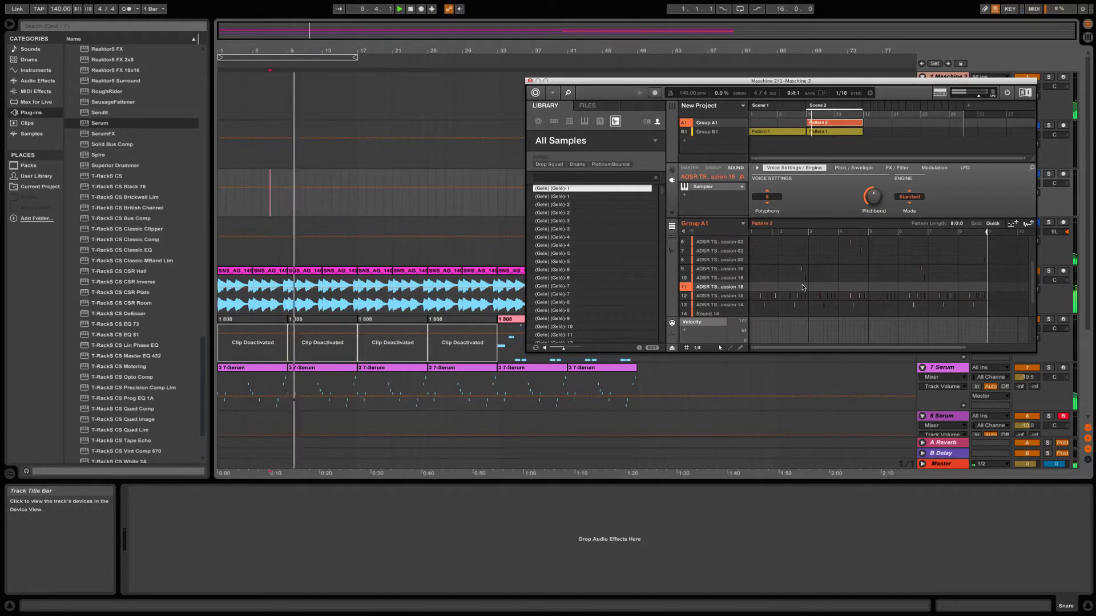
{"action": "key", "text": "Down"}
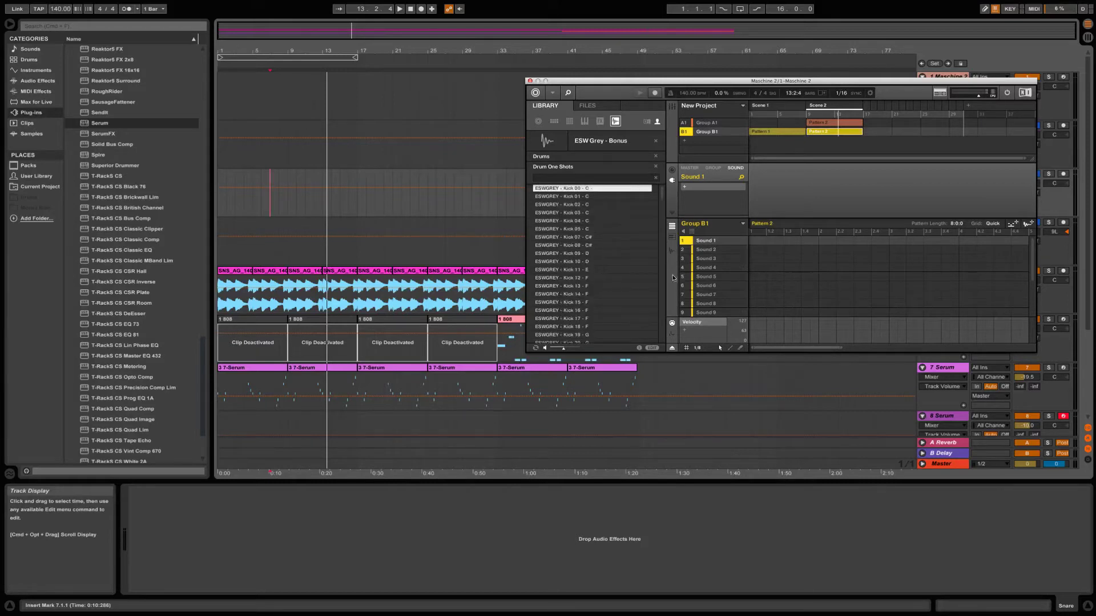
- Audition the ESW Grey foley one-shots and load Box Latch 02 into Sound 1 of Group B1
{"action": "scroll", "coordinate": [570, 292], "scroll_direction": "down", "scroll_amount": 10}
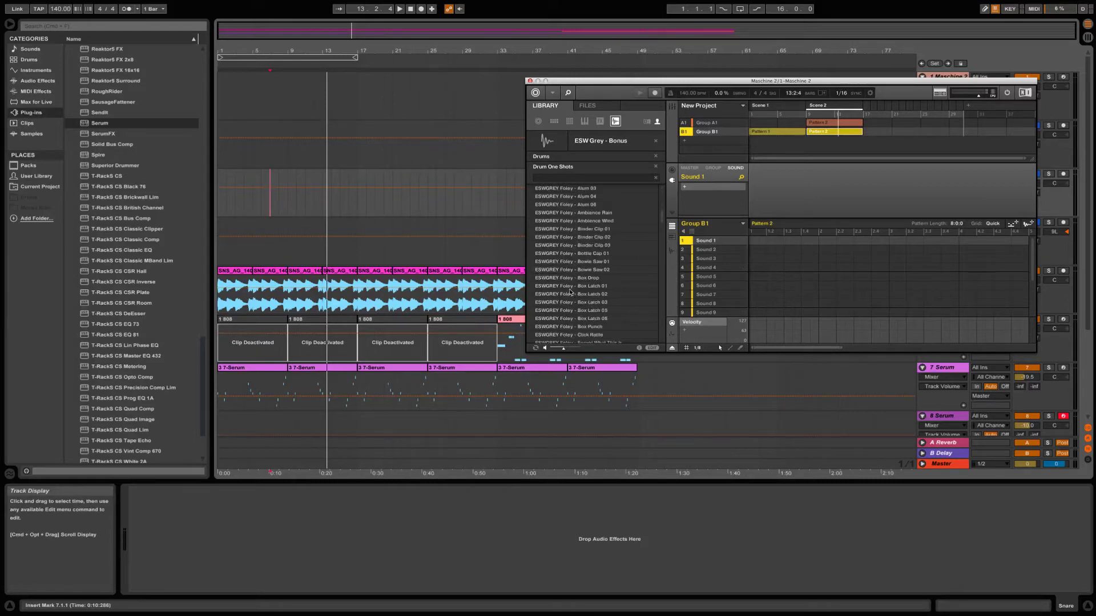
{"action": "left_click", "coordinate": [572, 269]}
{"action": "key", "text": "Down"}
{"action": "key", "text": "Down"}
{"action": "key", "text": "Down"}
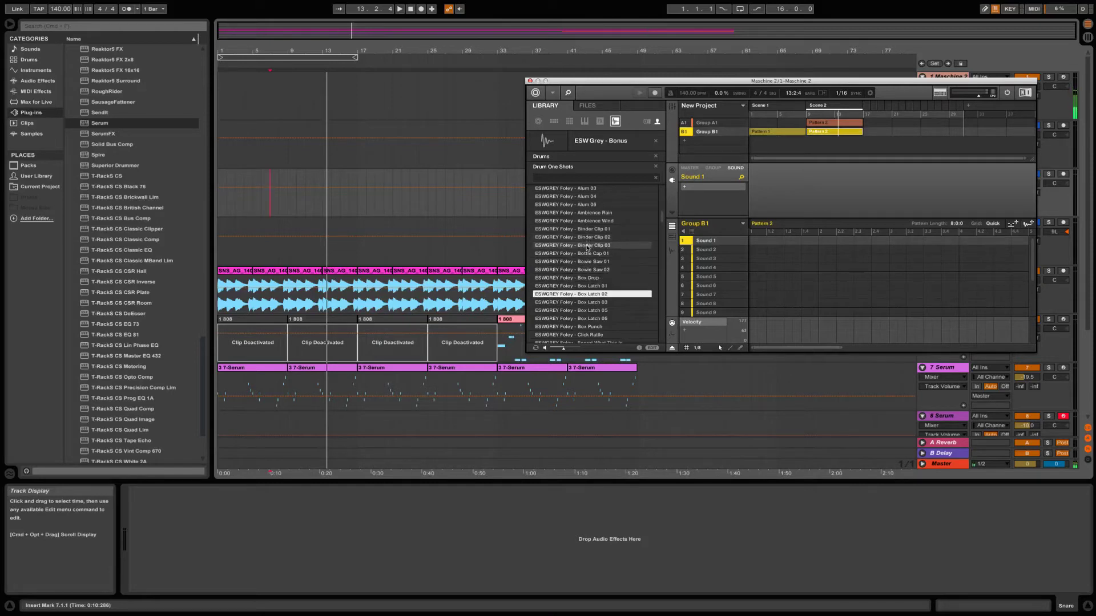
{"action": "key", "text": "Down"}
{"action": "key", "text": "Up"}
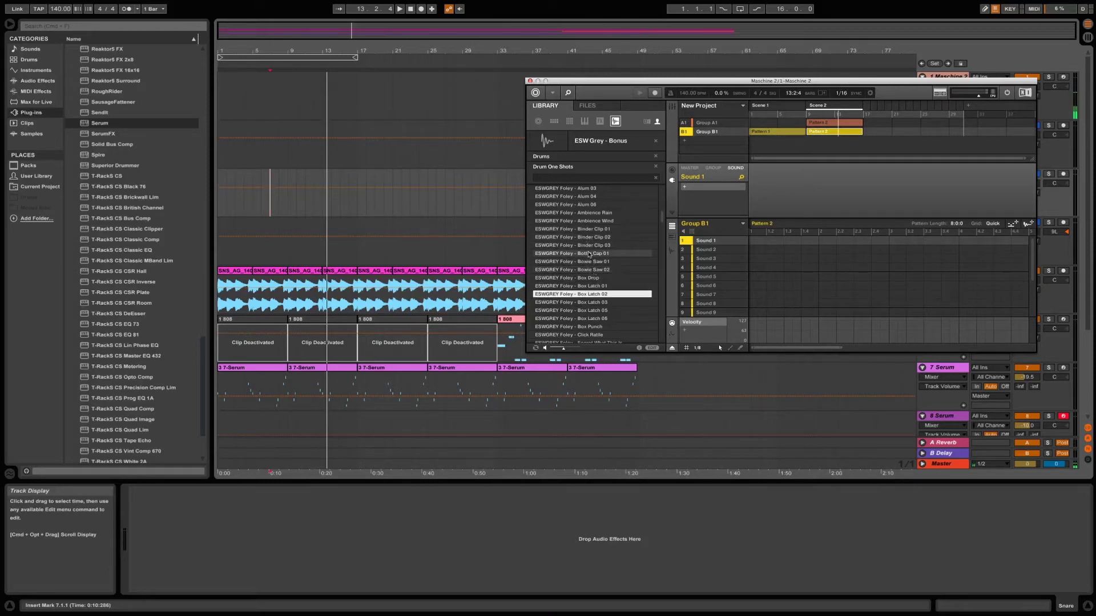
{"action": "key", "text": "Return"}
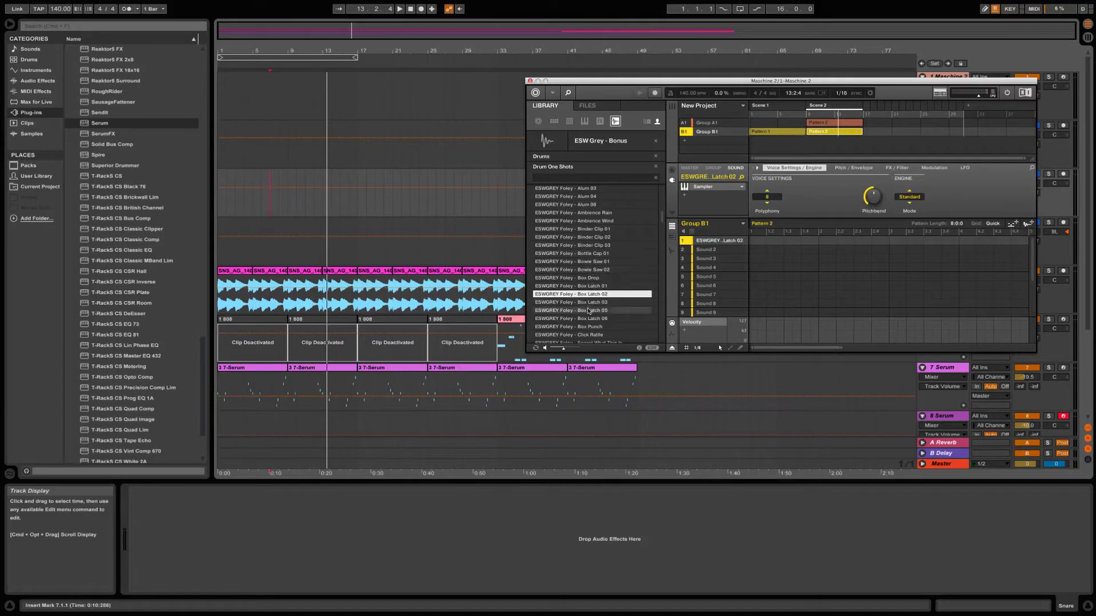
- Load foley sample Box Latch 05 into Sound 2 and Box Latch 06 into Sound 3 of Group B1
{"action": "left_click", "coordinate": [589, 311]}
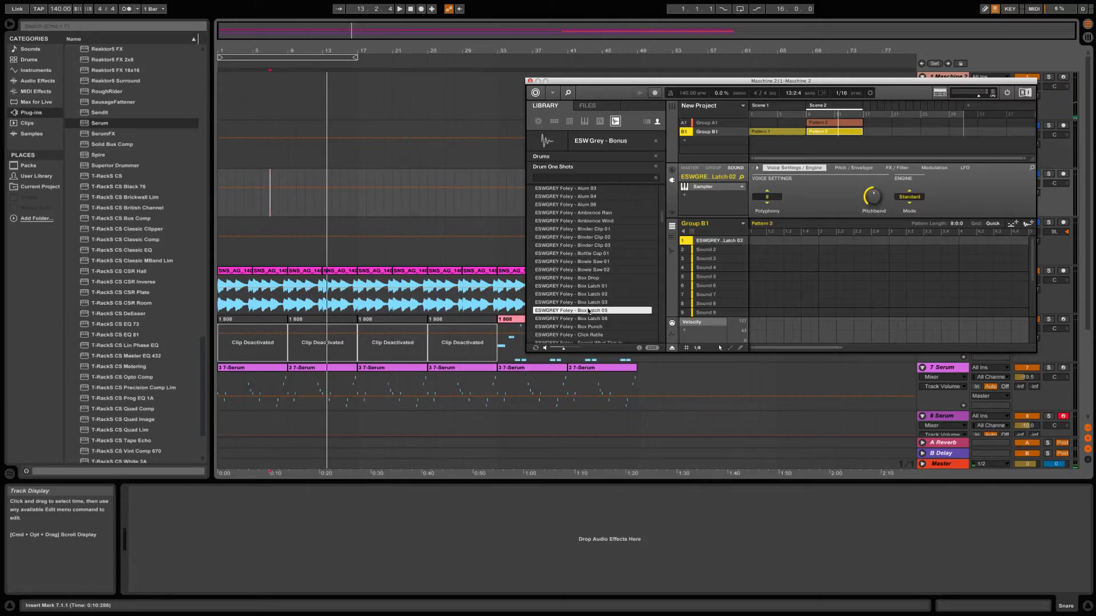
{"action": "key", "text": "Down"}
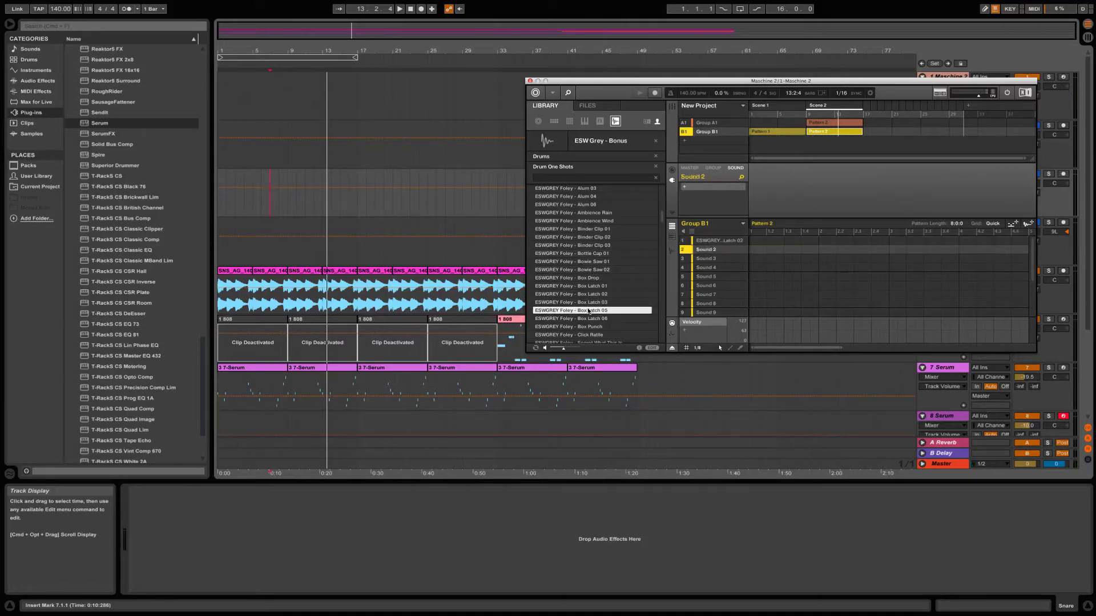
{"action": "key", "text": "Return"}
{"action": "key", "text": "Down"}
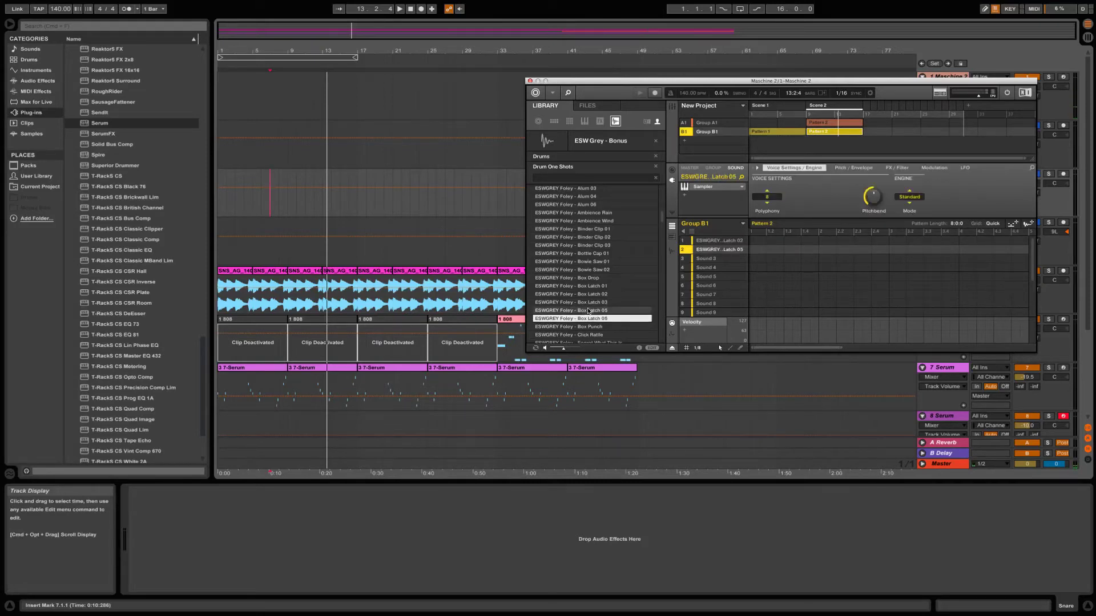
{"action": "key", "text": "Down"}
{"action": "key", "text": "Down"}
{"action": "key", "text": "Up"}
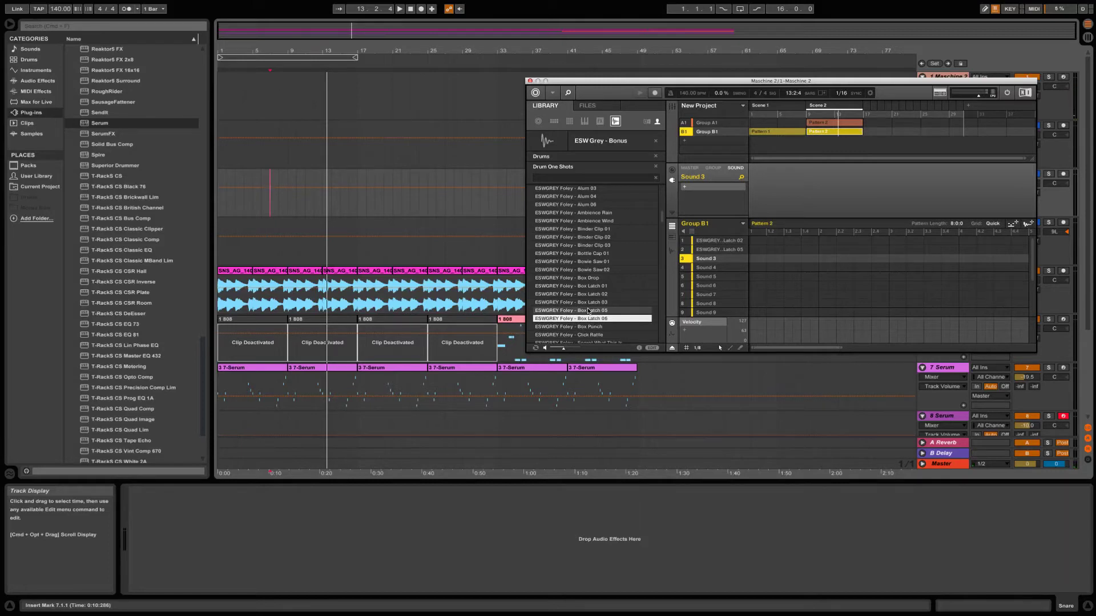
{"action": "key", "text": "Return"}
- Audition further foley one-shots and load Binder Clip 01 into Sound 4 of Group B1
{"action": "key", "text": "Up"}
{"action": "key", "text": "Up"}
{"action": "key", "text": "Up"}
{"action": "key", "text": "Up"}
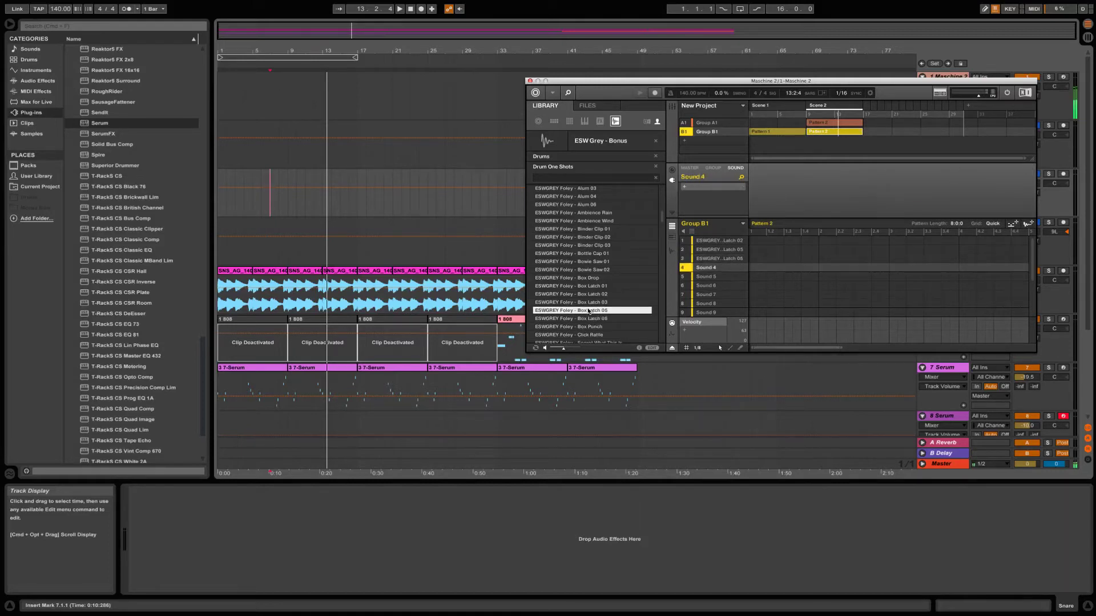
{"action": "key", "text": "Up"}
{"action": "key", "text": "Up"}
{"action": "key", "text": "Up"}
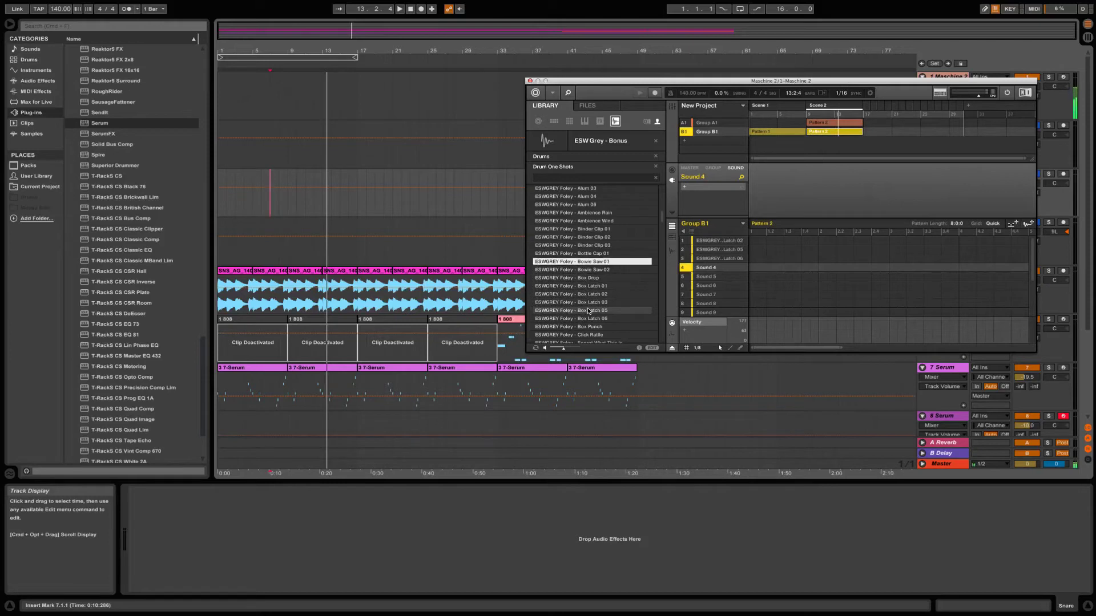
{"action": "key", "text": "Up"}
{"action": "key", "text": "Up"}
{"action": "key", "text": "Up"}
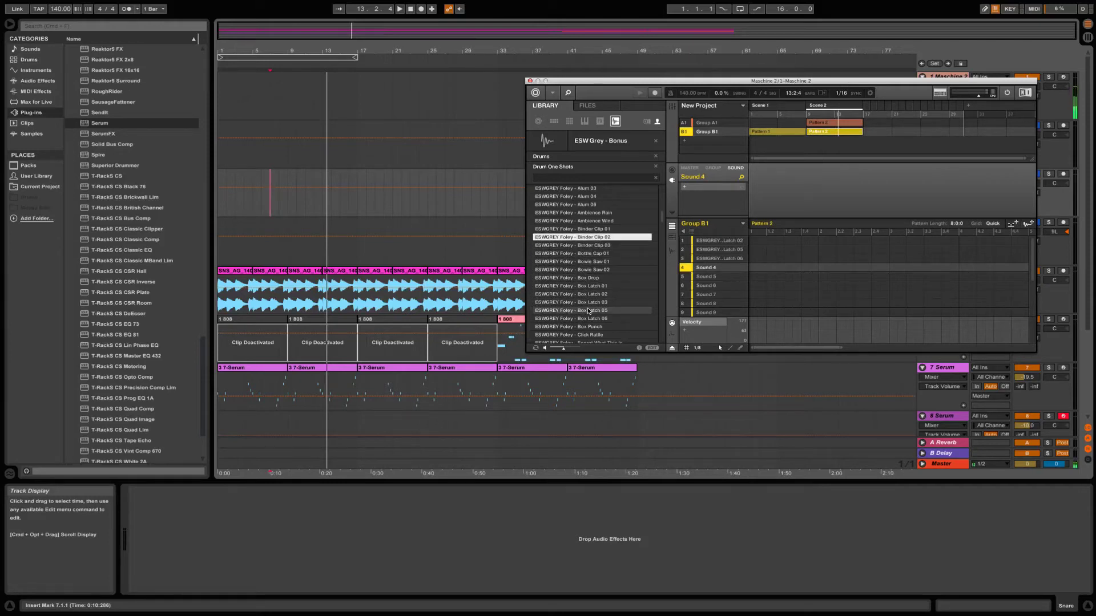
{"action": "key", "text": "Up"}
{"action": "key", "text": "Down"}
{"action": "key", "text": "Up"}
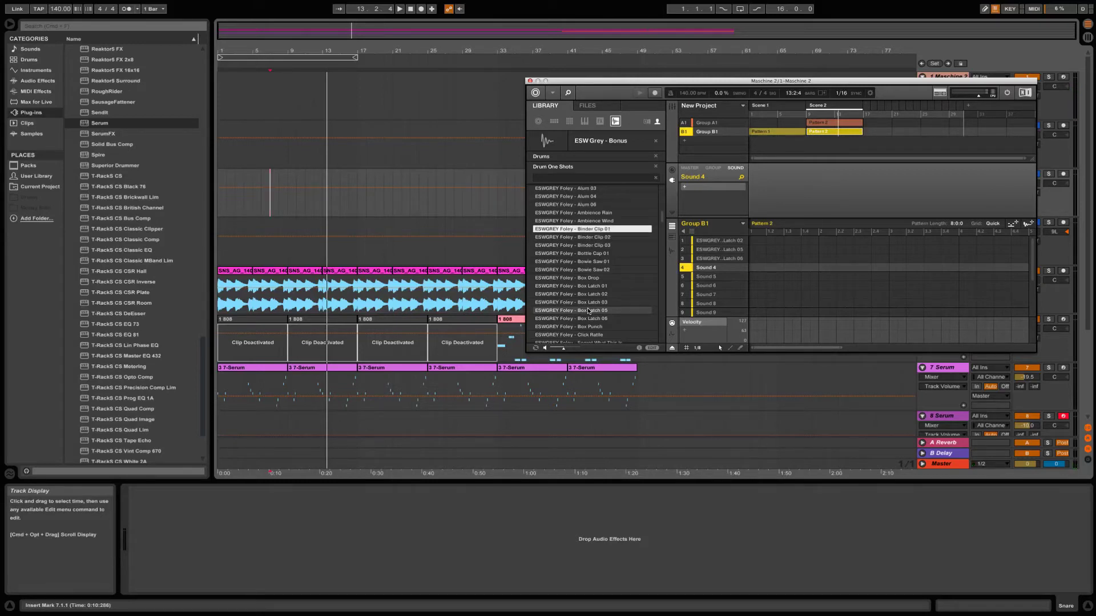
{"action": "key", "text": "Return"}
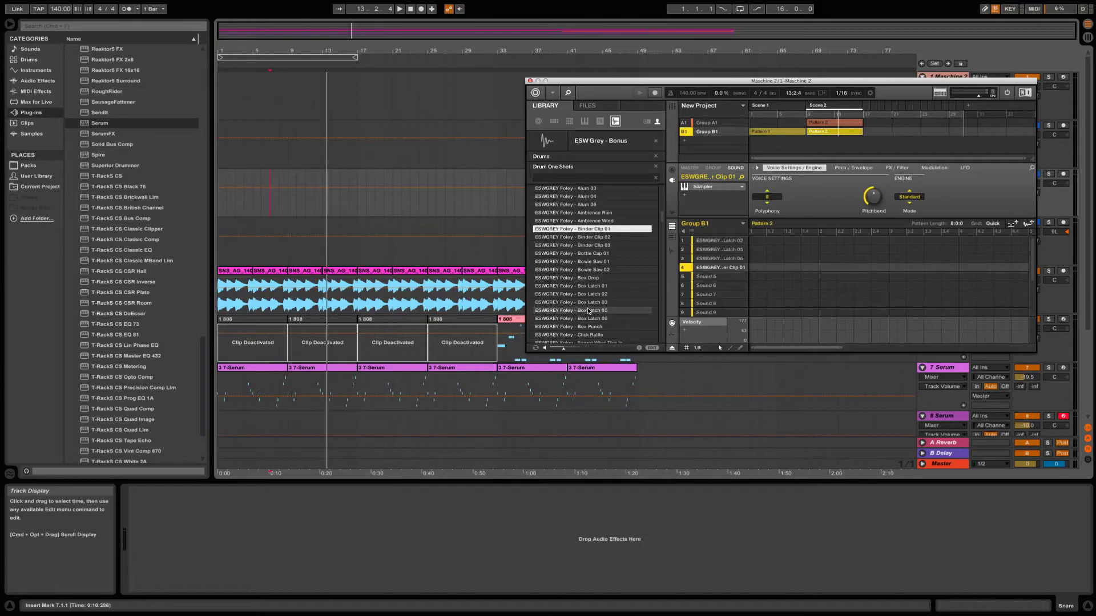
- Select the Box Latch 02 sound, look at the sampling recorder, and return to Group B1's pattern editor
{"action": "key", "text": "Up"}
{"action": "key", "text": "Up"}
{"action": "key", "text": "Up"}
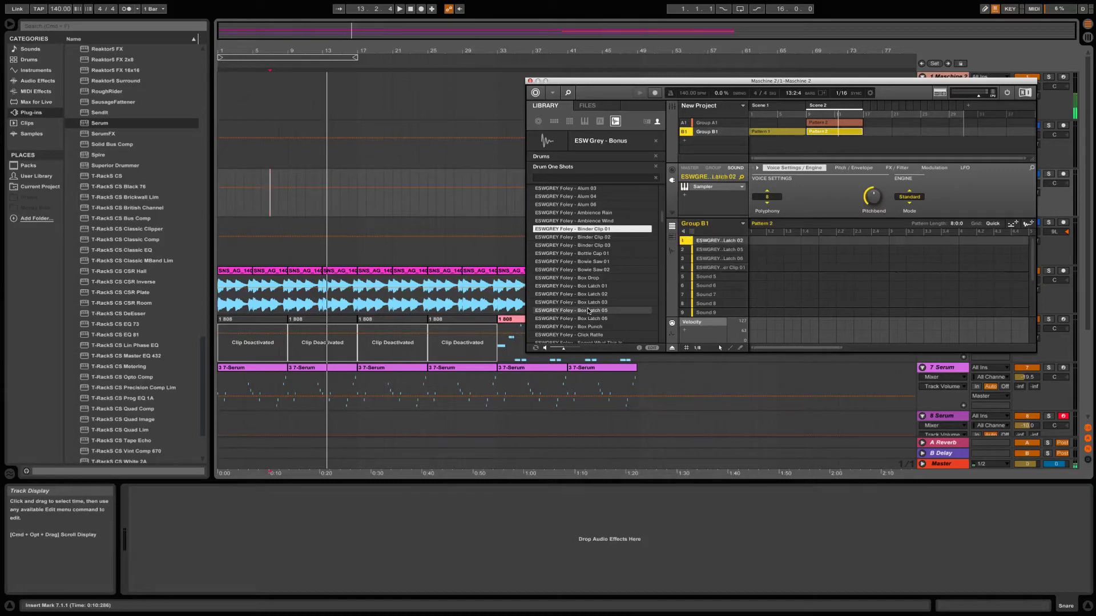
{"action": "key", "text": "F9"}
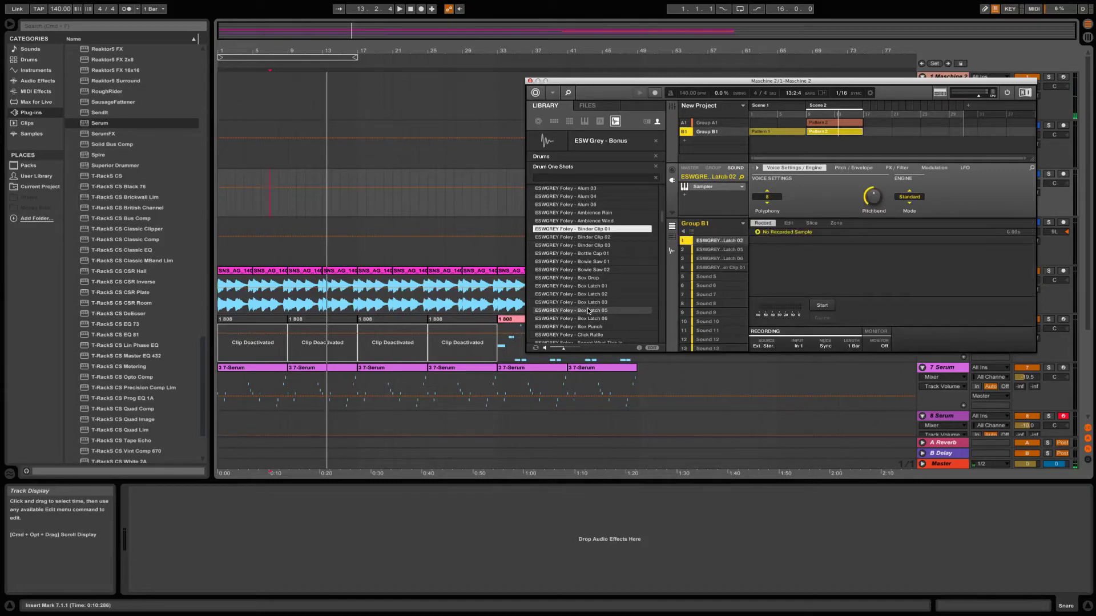
{"action": "key", "text": "F9"}
{"action": "key", "text": "F9"}
{"action": "key", "text": "F10"}
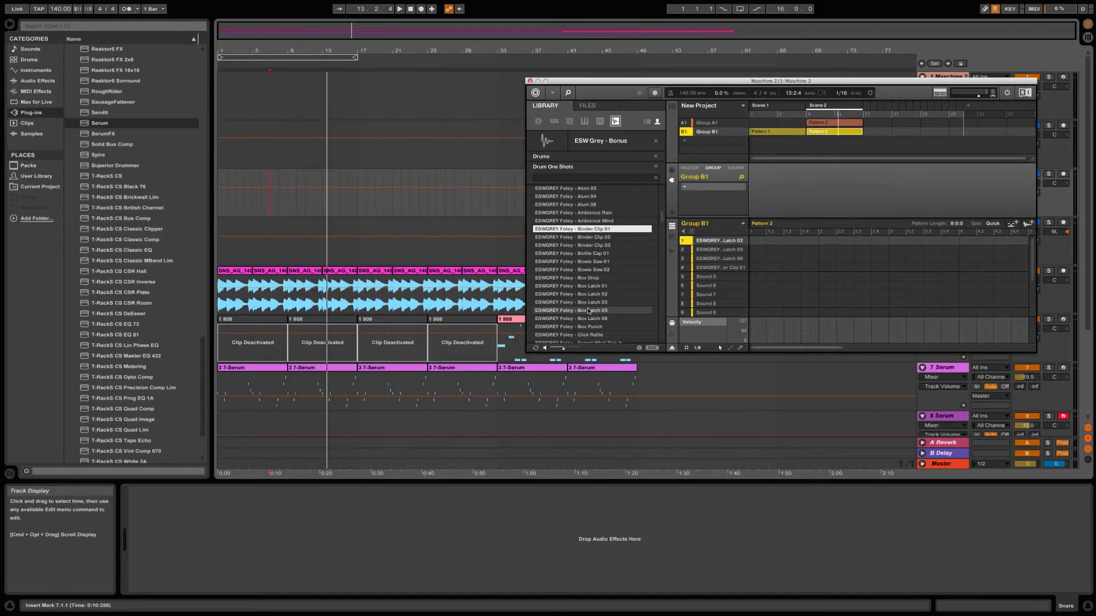
- Move the Maschine window clear of the track list and insert an audio track named PhonePercs below Fizz
{"action": "left_click_drag", "start_coordinate": [688, 81], "coordinate": [374, 94]}
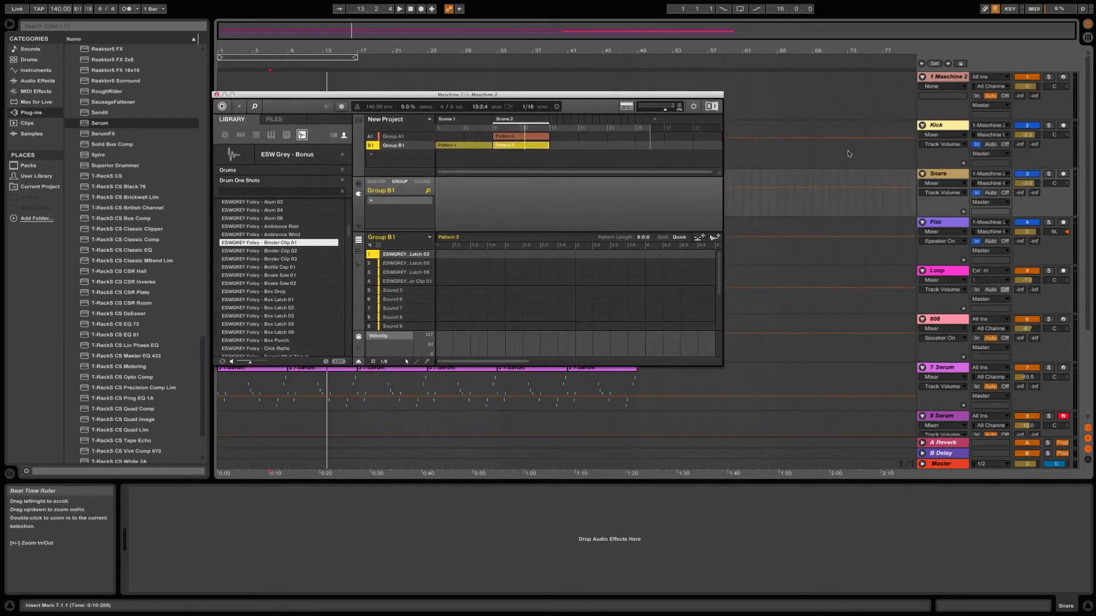
{"action": "left_click", "coordinate": [945, 224]}
{"action": "key", "text": "super+t"}
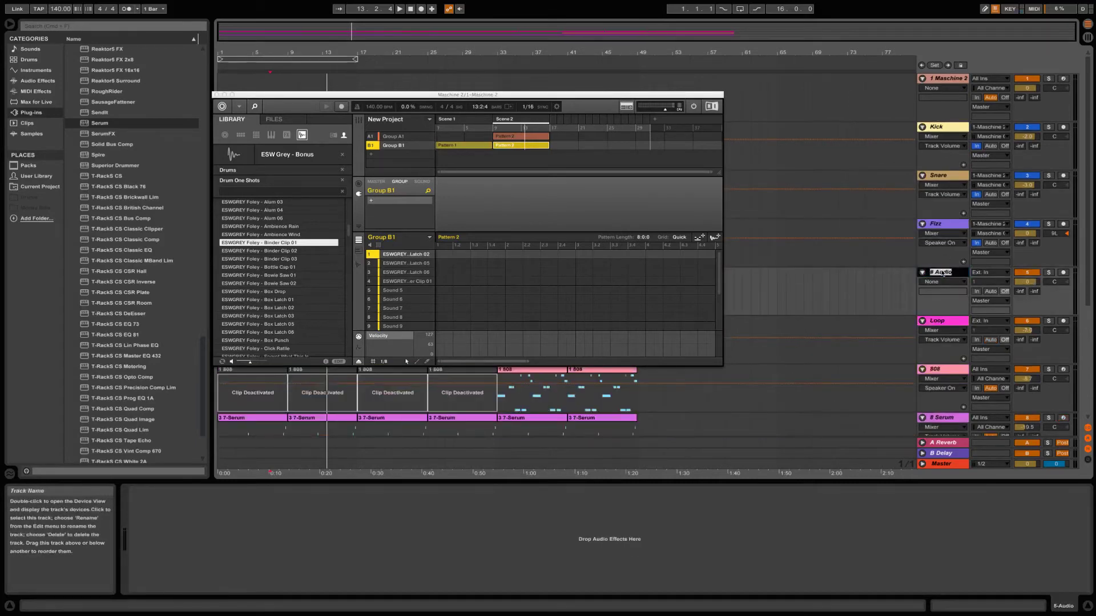
{"action": "type", "text": "PhonePercs"}
{"action": "key", "text": "Return"}
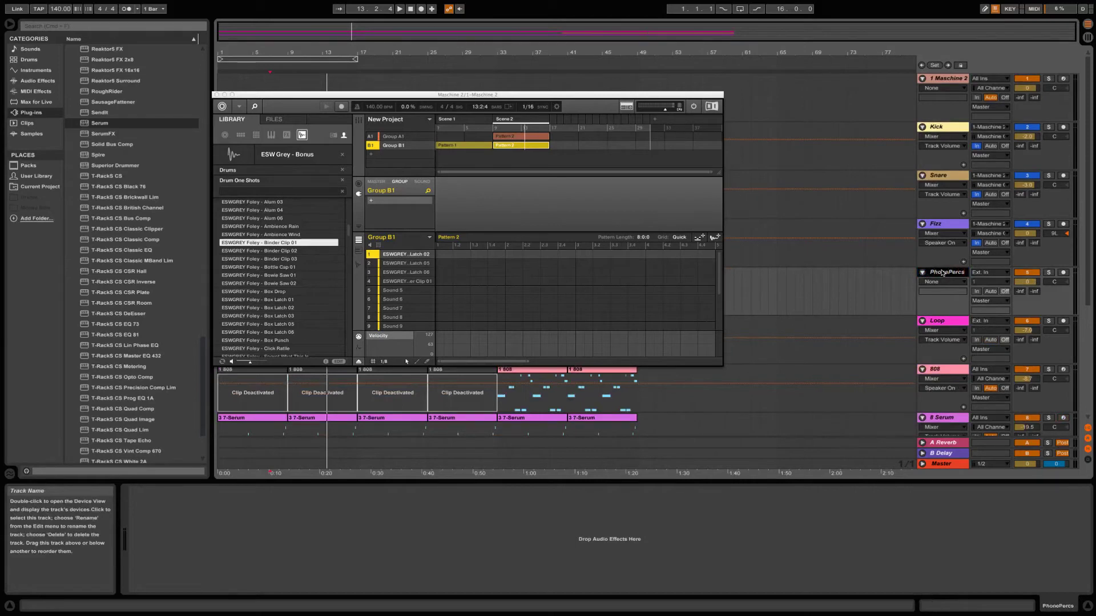
- Route the PhonePercs input from 1-Maschine 2, channel Maschine Out 5, and set its monitoring to In
{"action": "left_click", "coordinate": [983, 272]}
{"action": "left_click", "coordinate": [981, 360]}
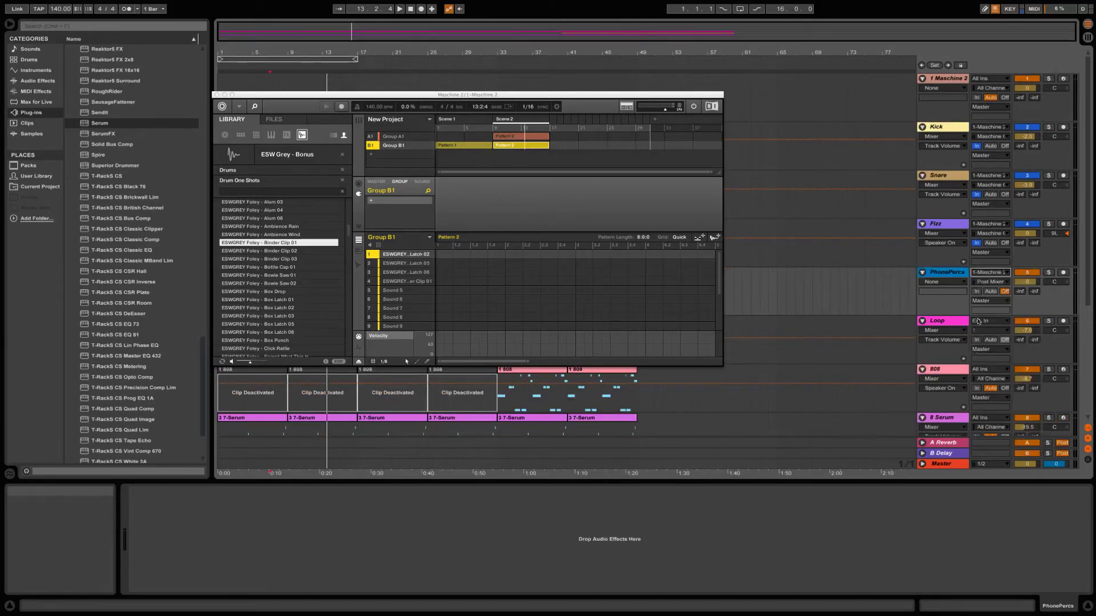
{"action": "left_click", "coordinate": [978, 284]}
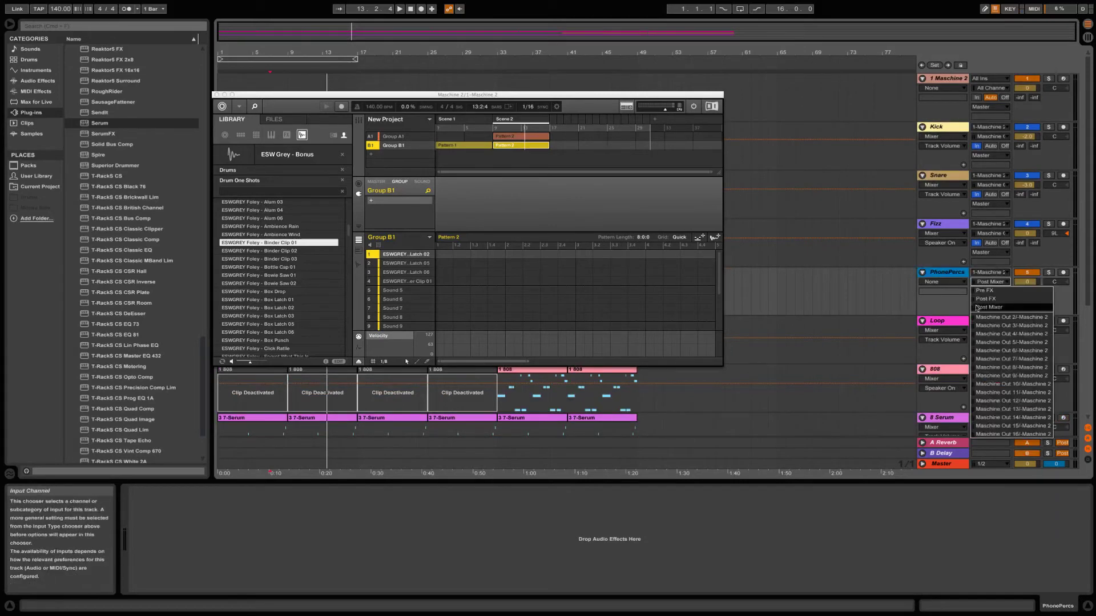
{"action": "left_click", "coordinate": [982, 343]}
{"action": "left_click", "coordinate": [978, 292]}
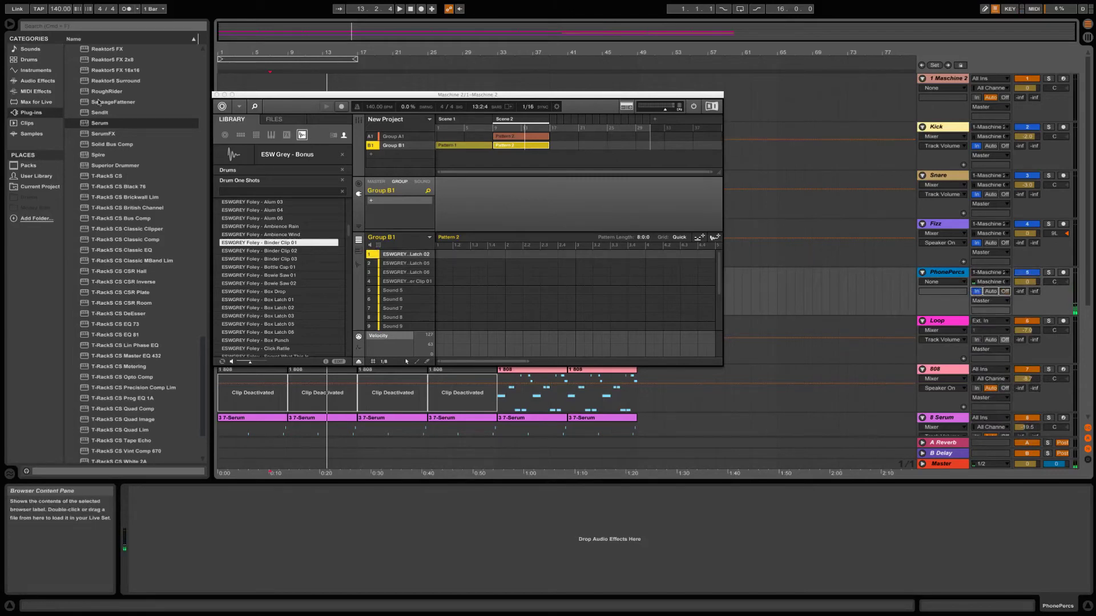
- Add FabFilter Pro-Q to the PhonePercs track, load its Phone preset, and close the plugin window
{"action": "scroll", "coordinate": [99, 102], "scroll_direction": "up", "scroll_amount": 15}
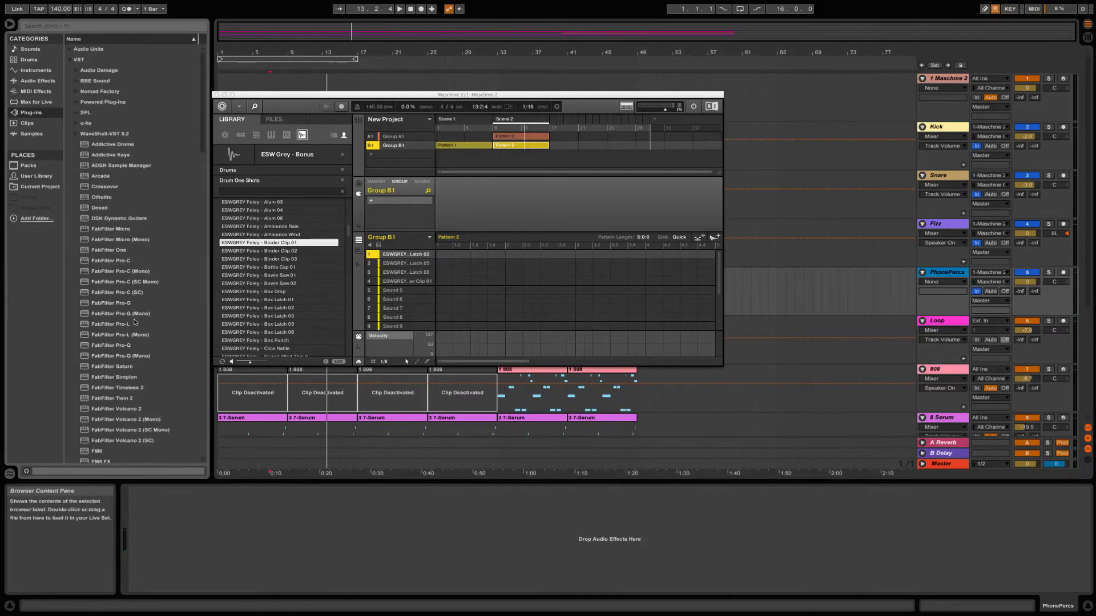
{"action": "double_click", "coordinate": [129, 346]}
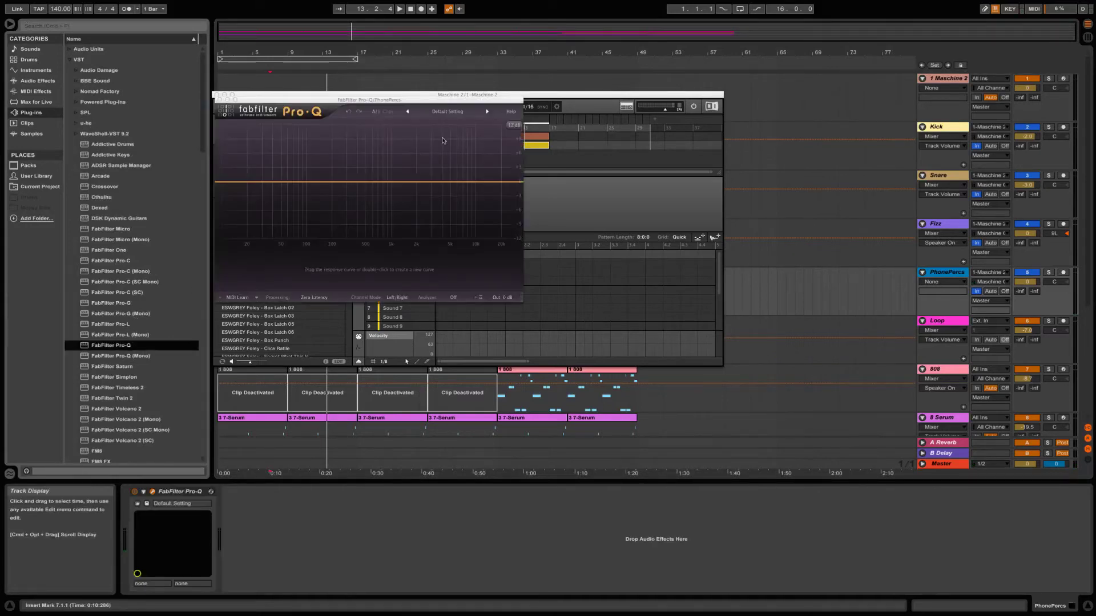
{"action": "left_click", "coordinate": [450, 117]}
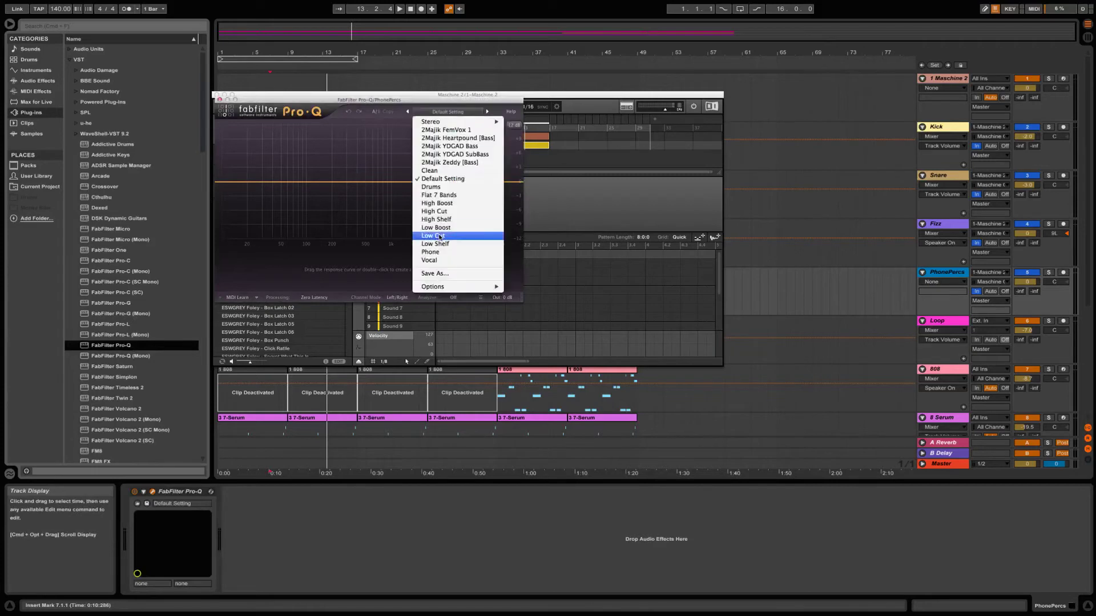
{"action": "left_click", "coordinate": [437, 252]}
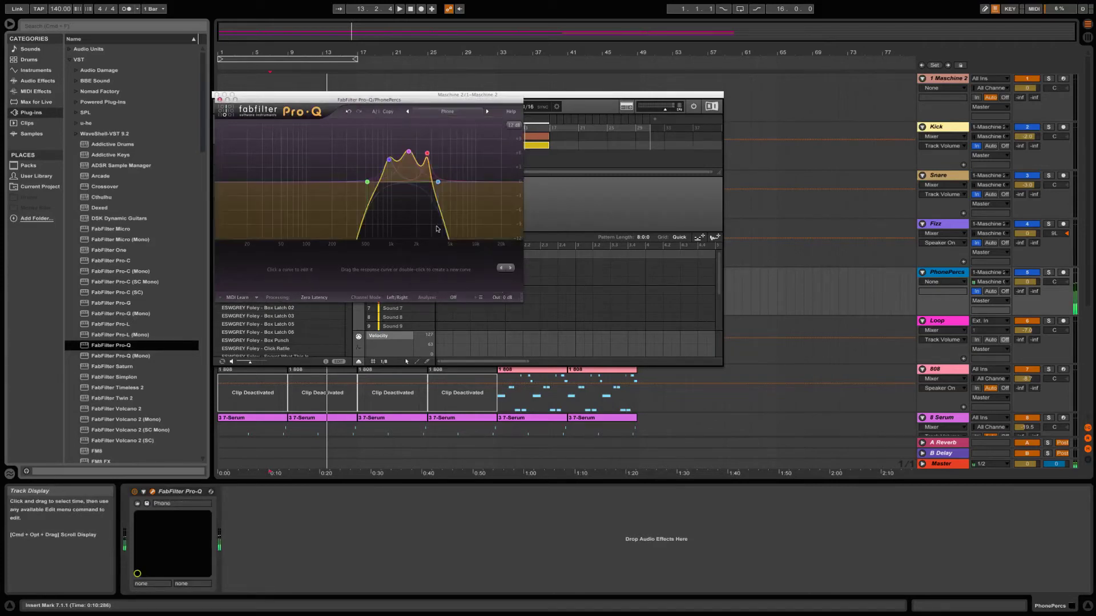
{"action": "left_click", "coordinate": [218, 99]}
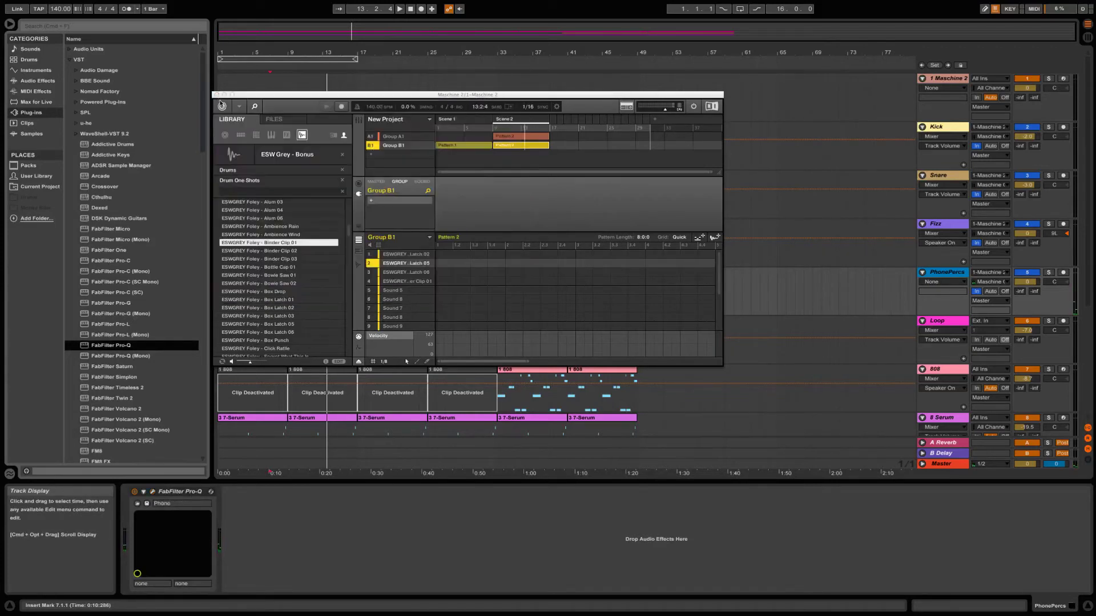
- Look at the Binder Clip 01 sample in the sample editor, play the beat, and return to Group B1's pattern editor
{"action": "key", "text": "F9"}
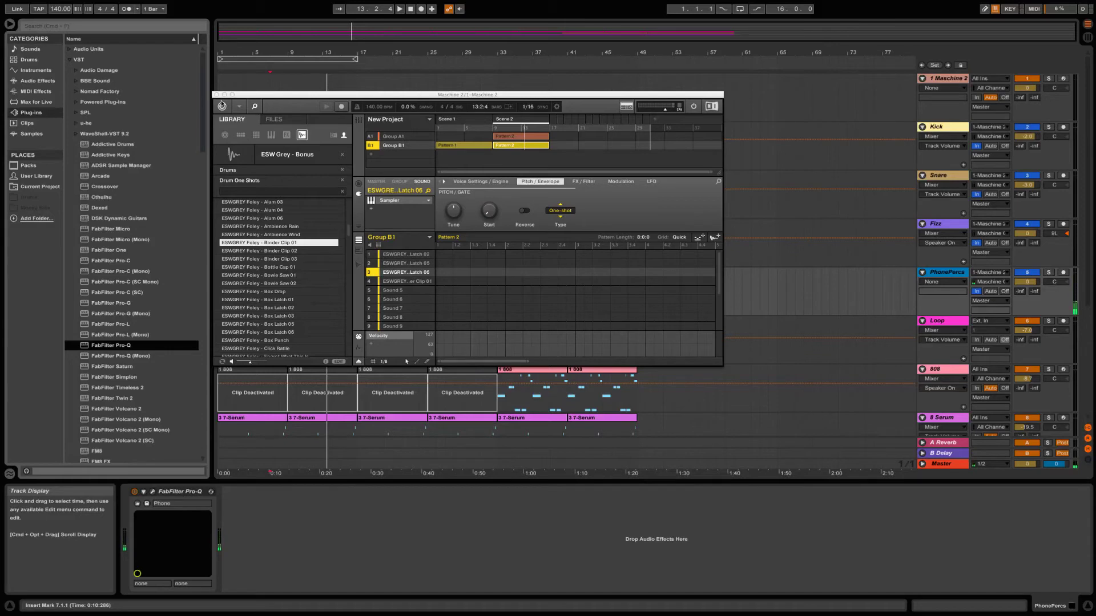
{"action": "key", "text": "F9"}
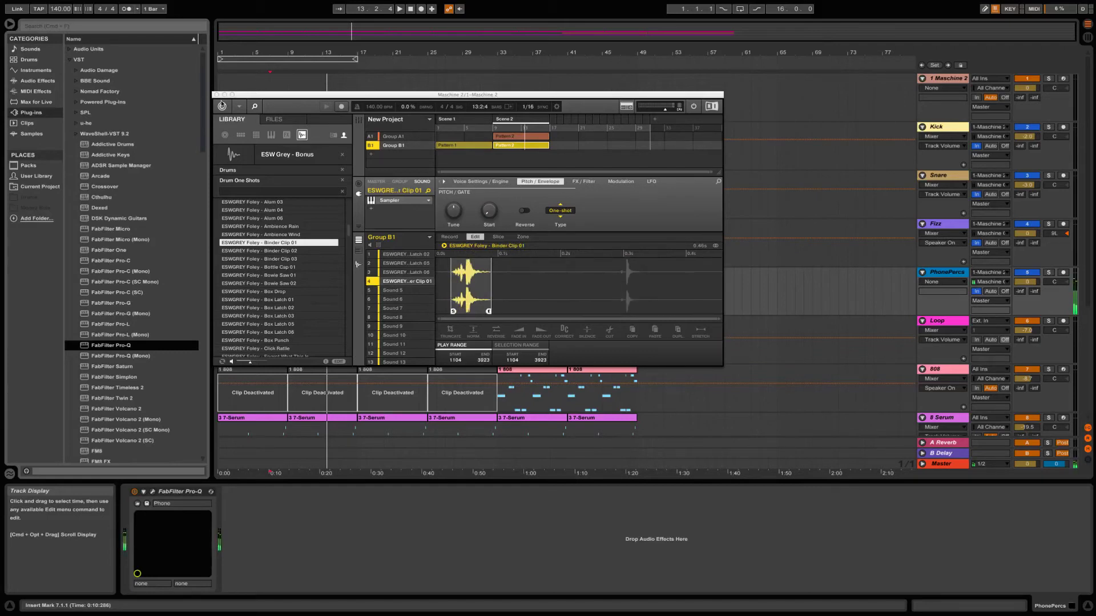
{"action": "key", "text": "space"}
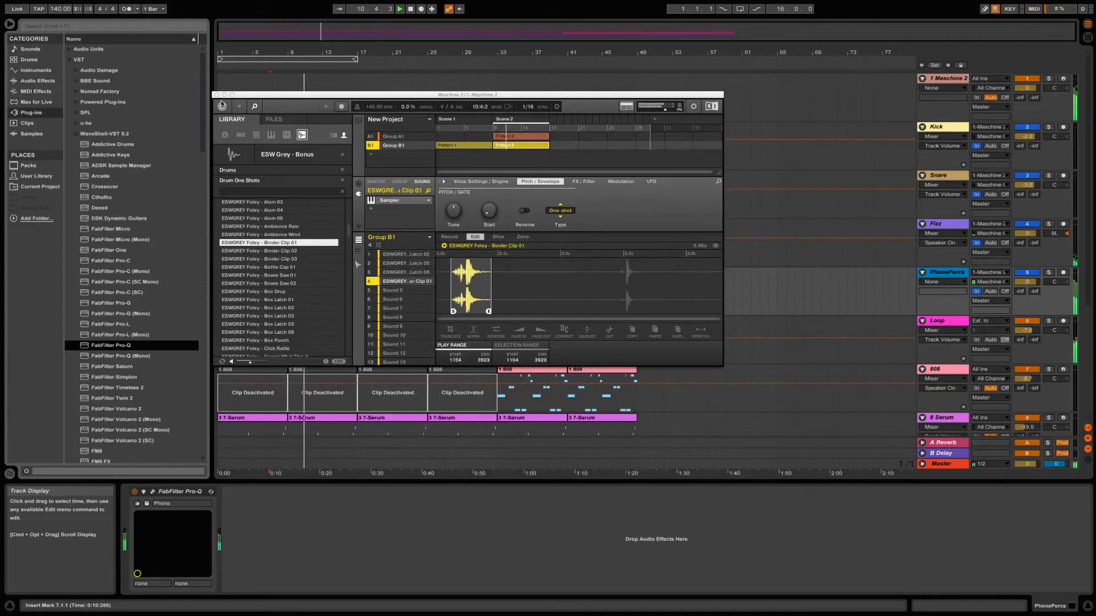
{"action": "left_click", "coordinate": [359, 240]}
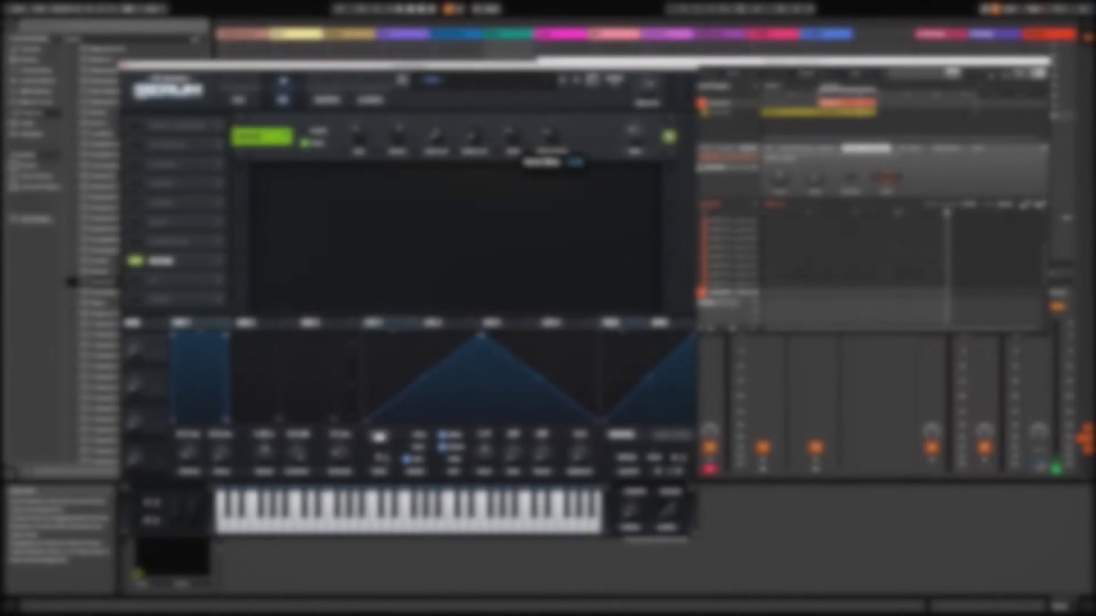
- Select the Oak Hit Birds 02 hits in Maschine and adjust the Snap track's SerumFX reverb high cut to about 39%
{"action": "mouse_move", "coordinate": [404, 144]}
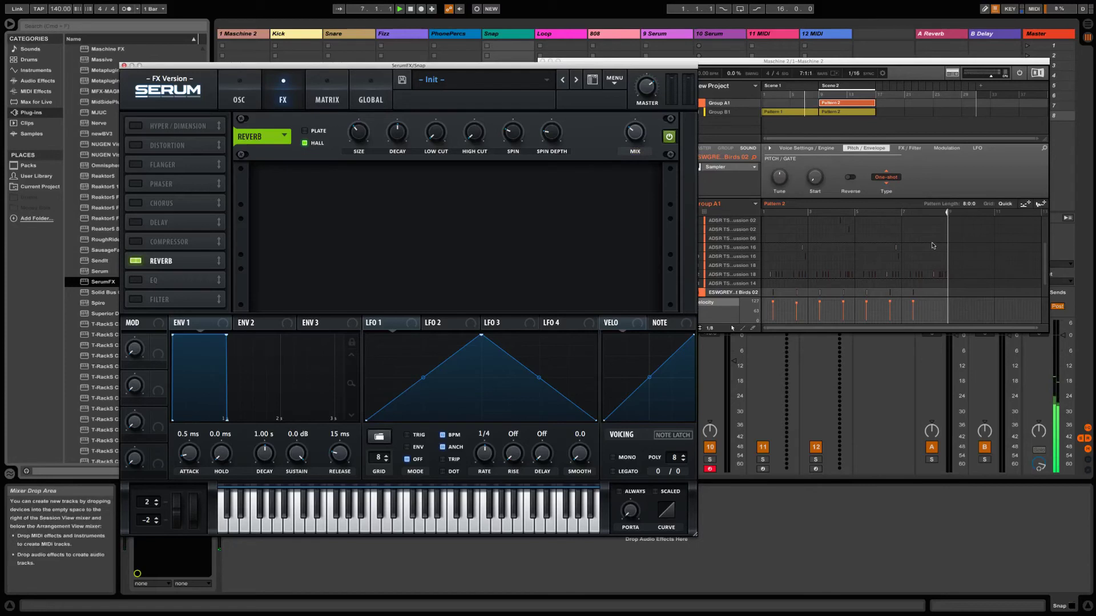
{"action": "left_click", "coordinate": [820, 302]}
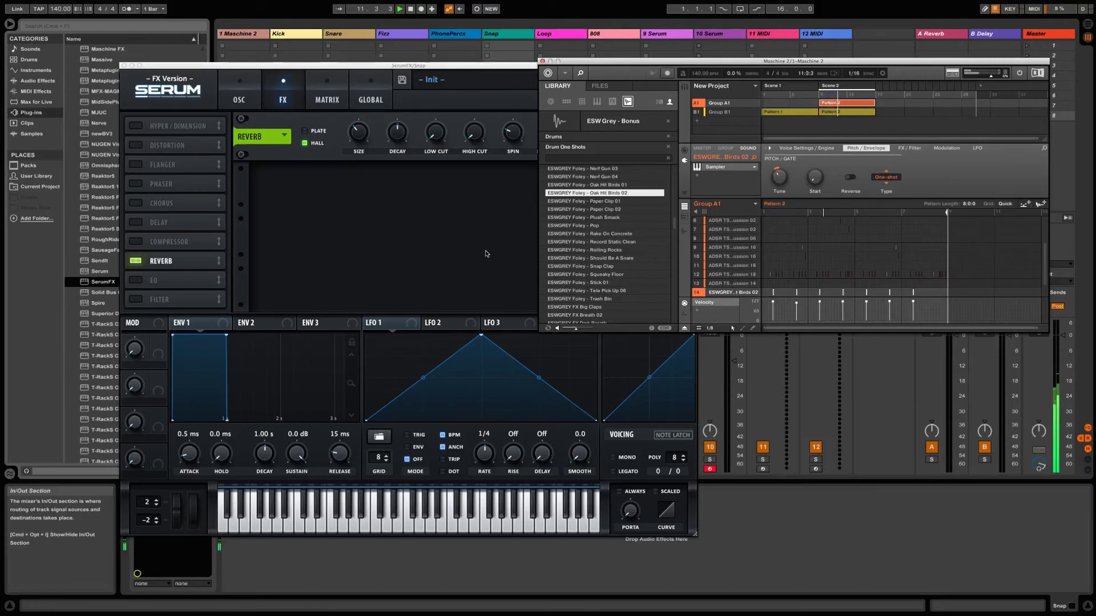
{"action": "left_click", "coordinate": [472, 99]}
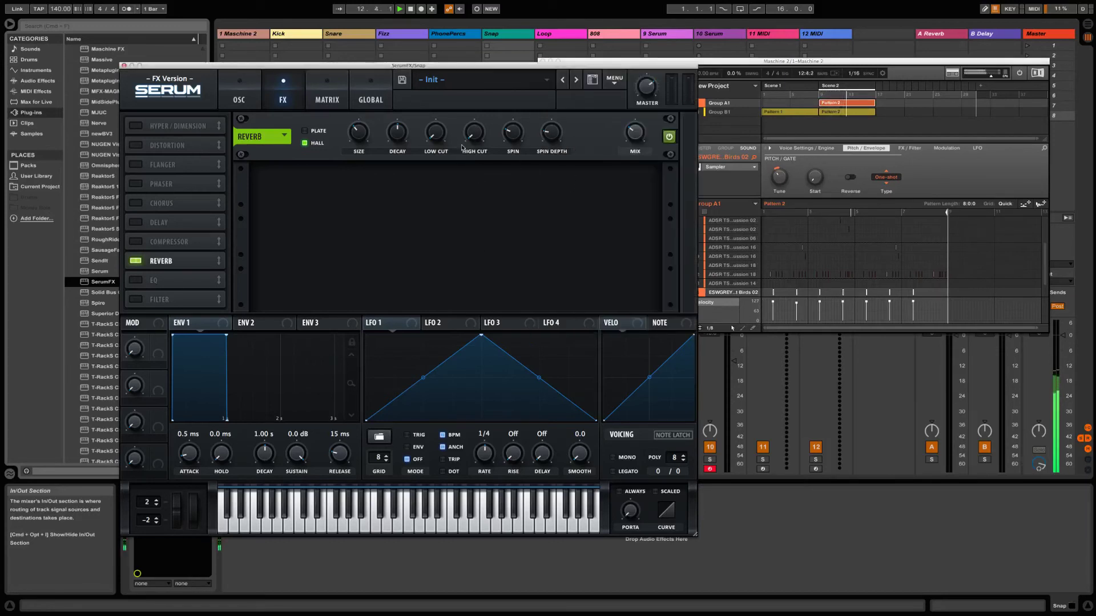
{"action": "left_click_drag", "start_coordinate": [462, 147], "coordinate": [481, 112]}
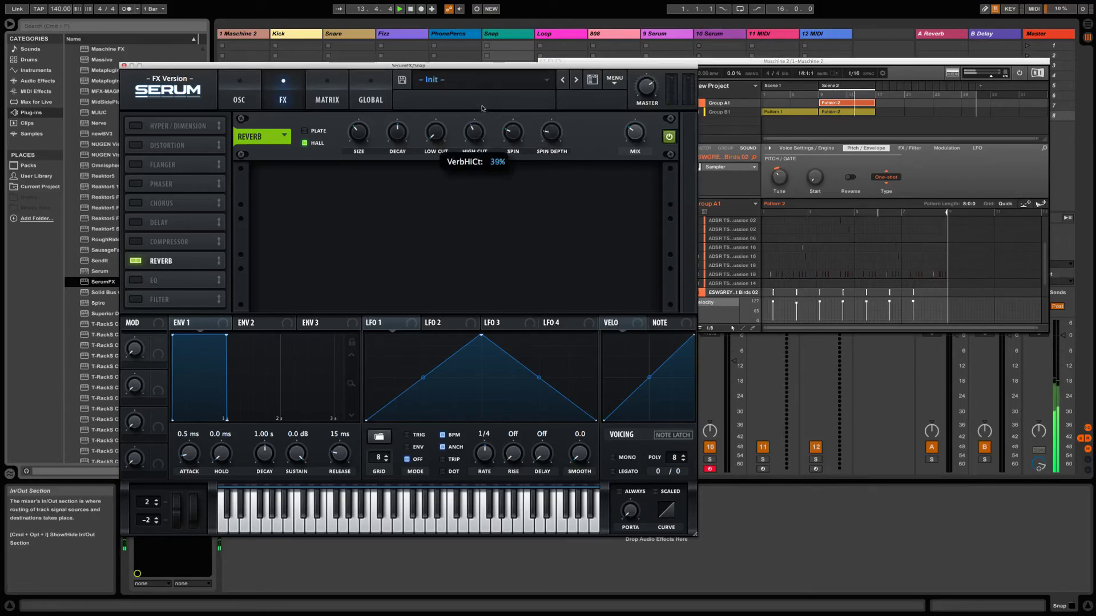
{"action": "left_click_drag", "start_coordinate": [473, 132], "coordinate": [473, 128]}
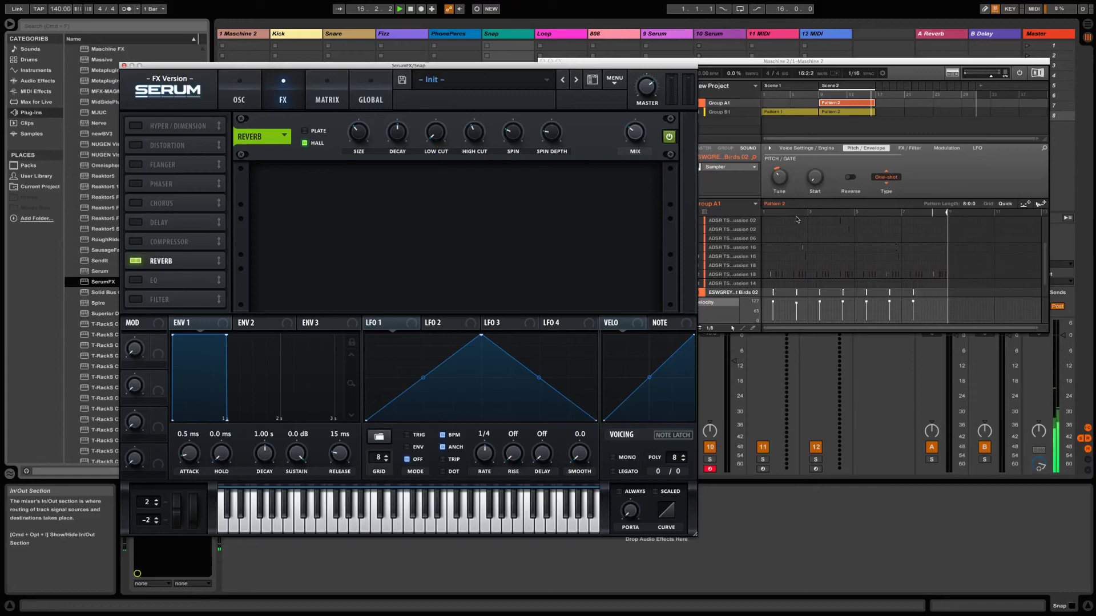
- Delete the last five percussion hits of Sound 12 at the end of Group A1's Pattern 2
{"action": "left_click", "coordinate": [923, 329]}
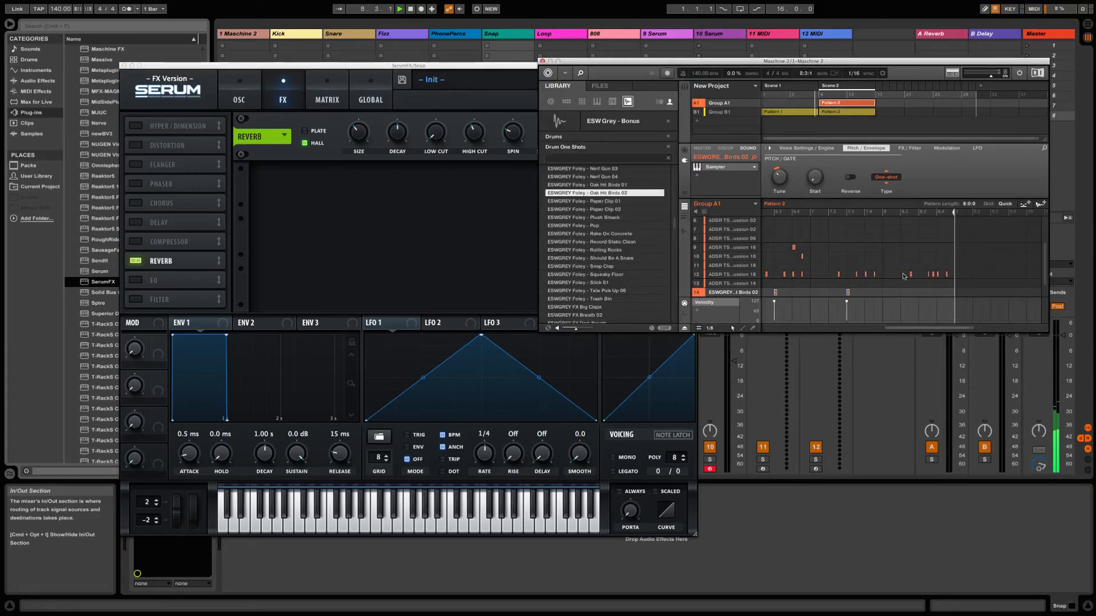
{"action": "left_click", "coordinate": [929, 276]}
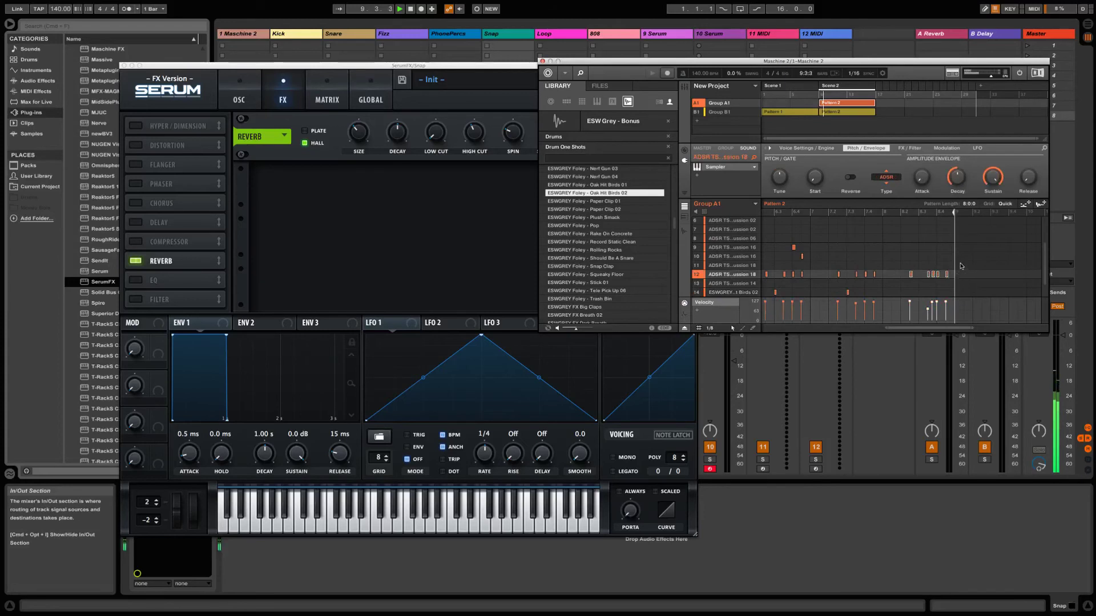
{"action": "key", "text": "Delete"}
{"action": "scroll", "coordinate": [900, 258], "scroll_direction": "down", "scroll_amount": 1}
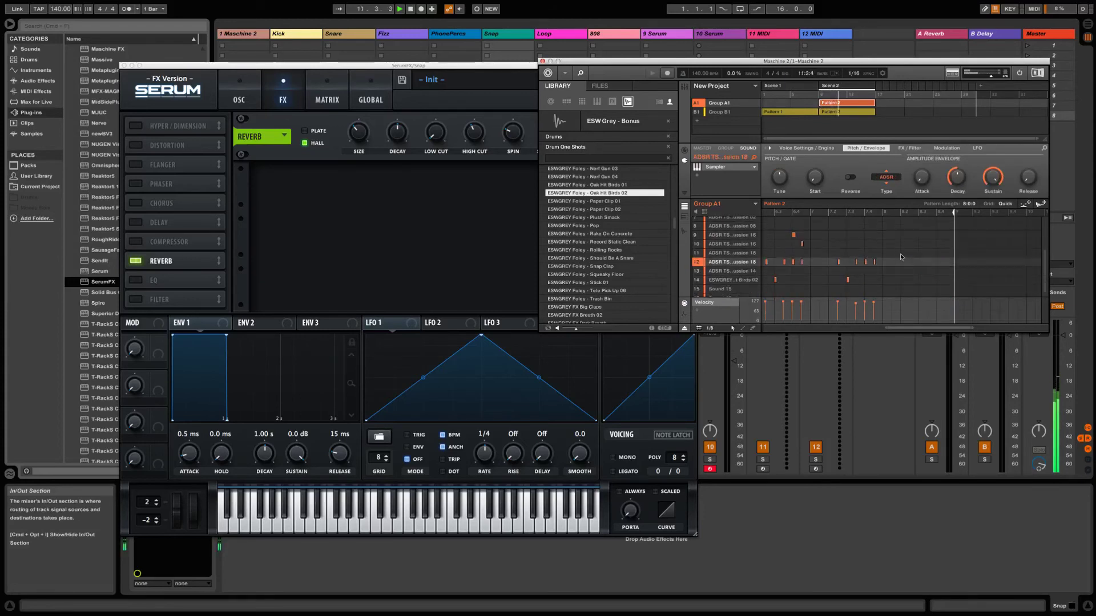
- Select the foley hits at the end of Group B1's Pattern 2 and delete them
{"action": "left_click", "coordinate": [854, 113]}
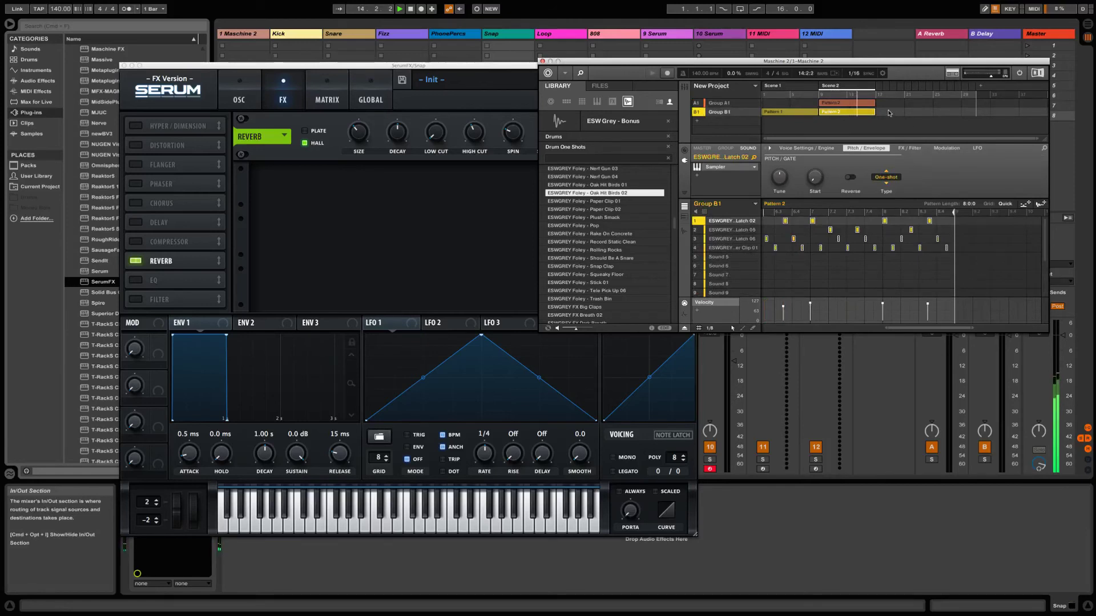
{"action": "left_click", "coordinate": [860, 104]}
{"action": "left_click", "coordinate": [858, 112]}
{"action": "left_click_drag", "start_coordinate": [968, 258], "coordinate": [882, 210]}
{"action": "key", "text": "Delete"}
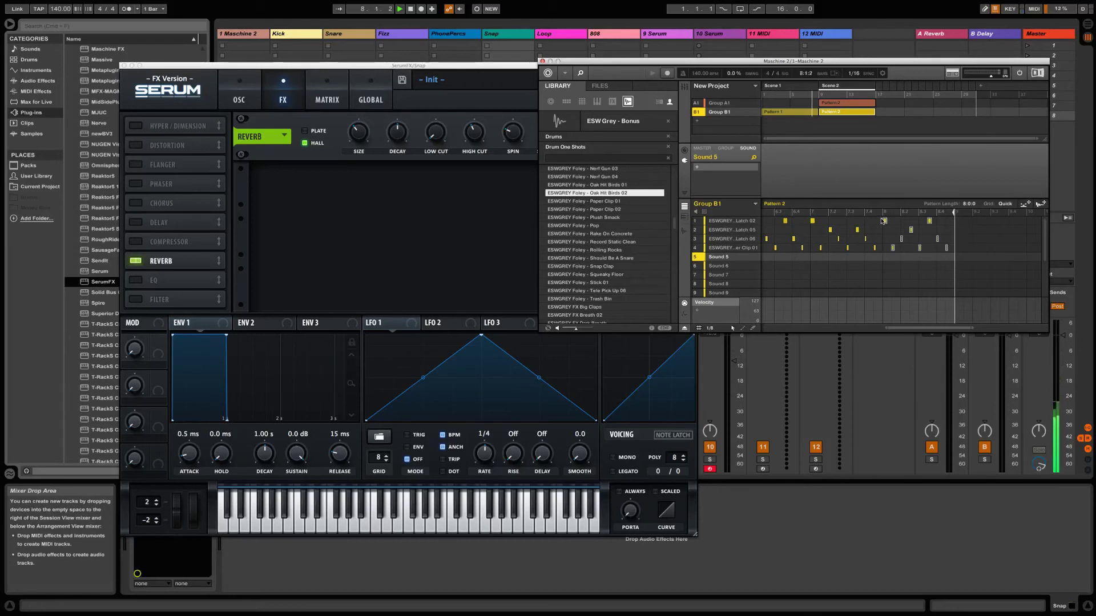
{"action": "left_click_drag", "start_coordinate": [915, 270], "coordinate": [962, 217]}
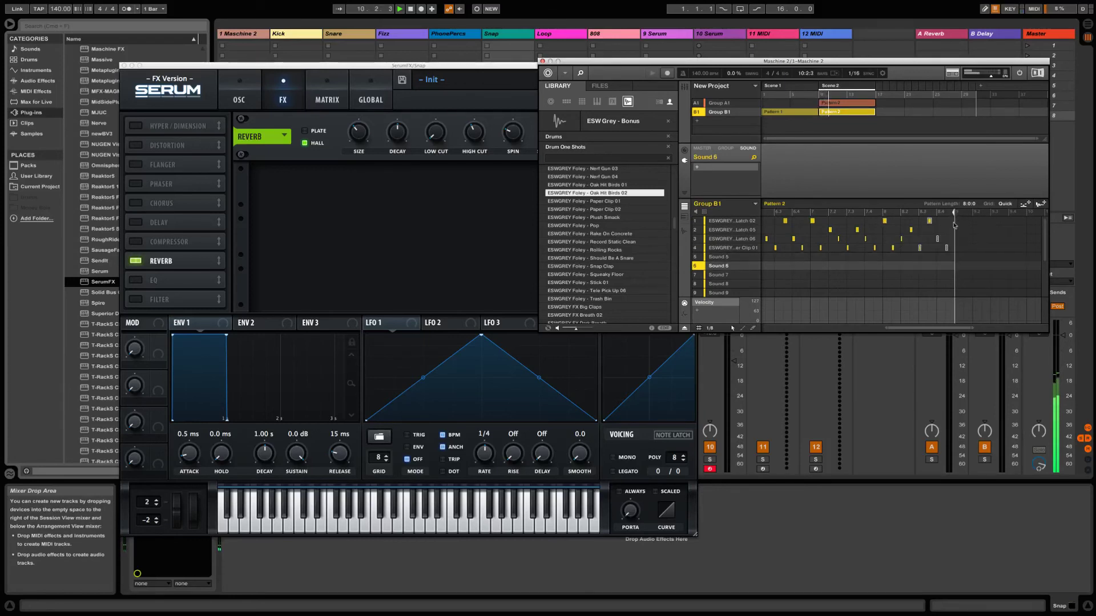
- Paste a drum pattern into Scene 3 for Group A1 and delete all of its Sound 12 percussion hits
{"action": "left_click", "coordinate": [889, 105]}
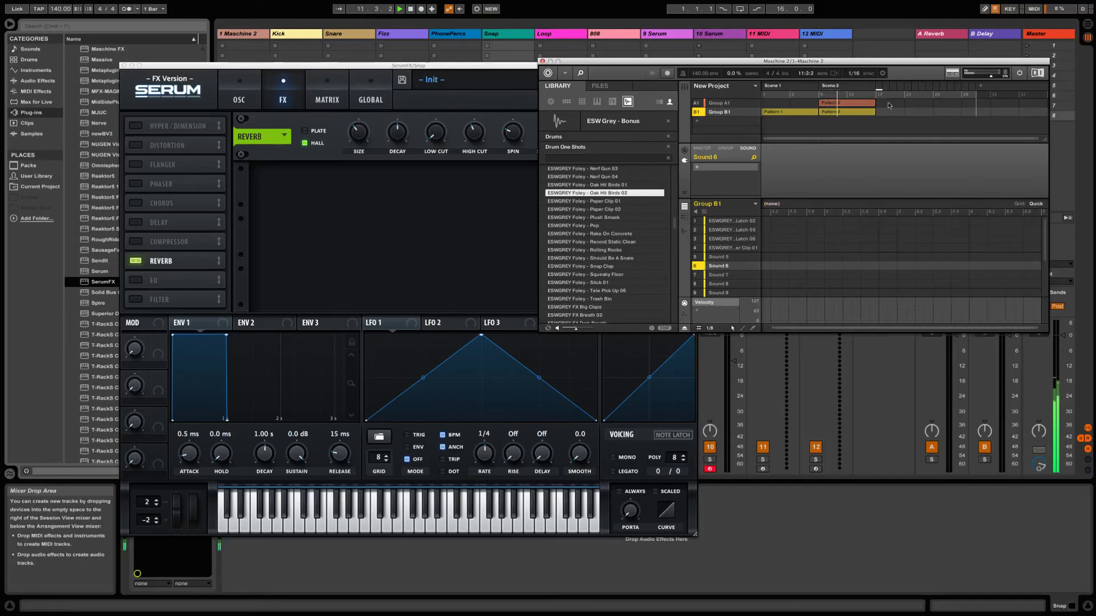
{"action": "key", "text": "Up"}
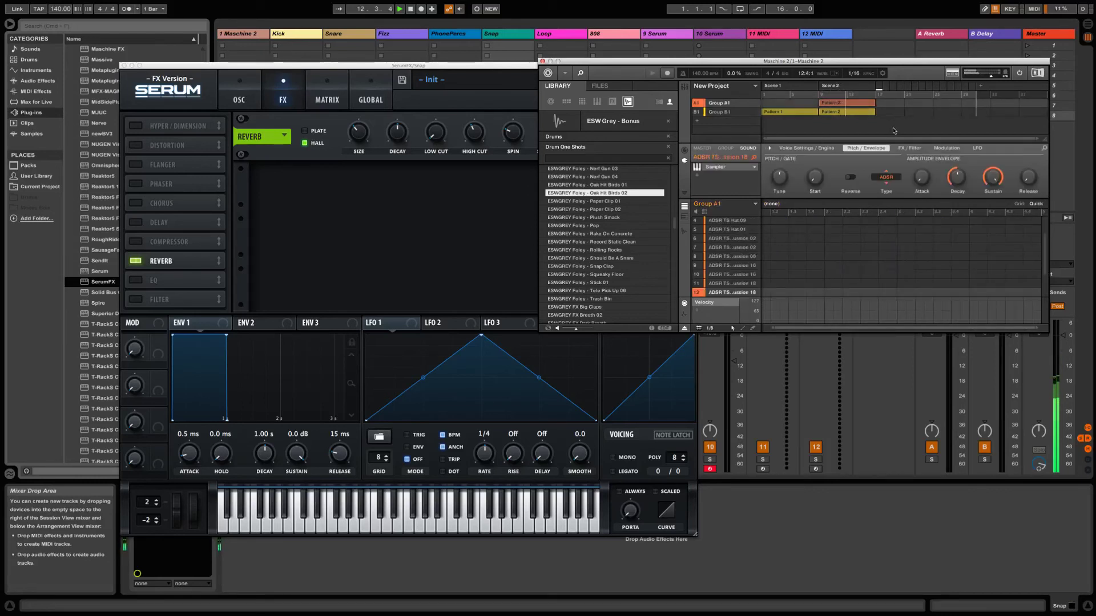
{"action": "key", "text": "super+z"}
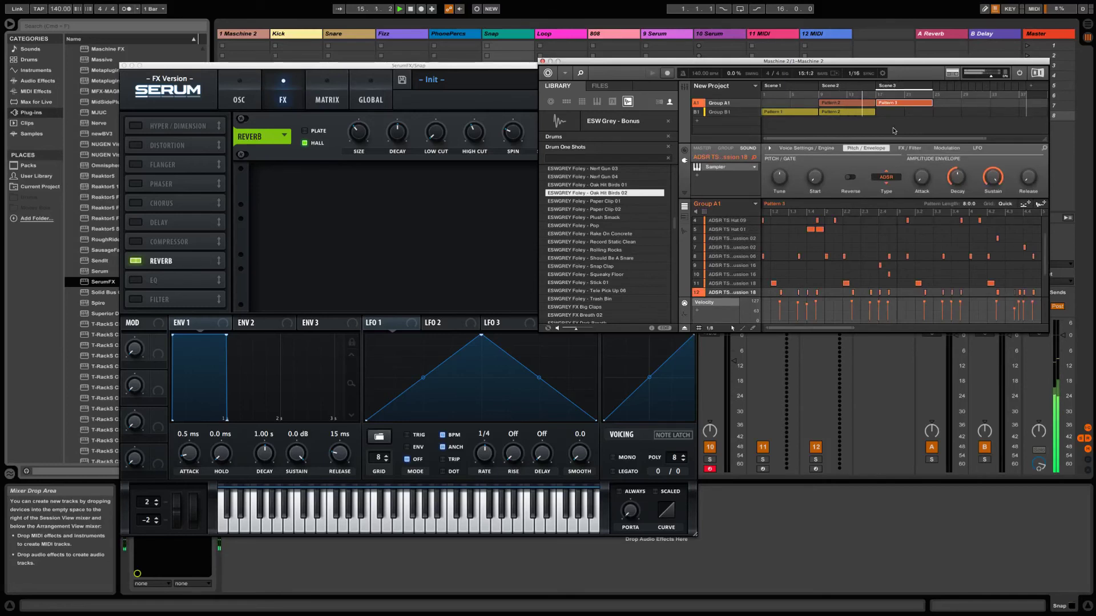
{"action": "left_click_drag", "start_coordinate": [840, 330], "coordinate": [839, 292]}
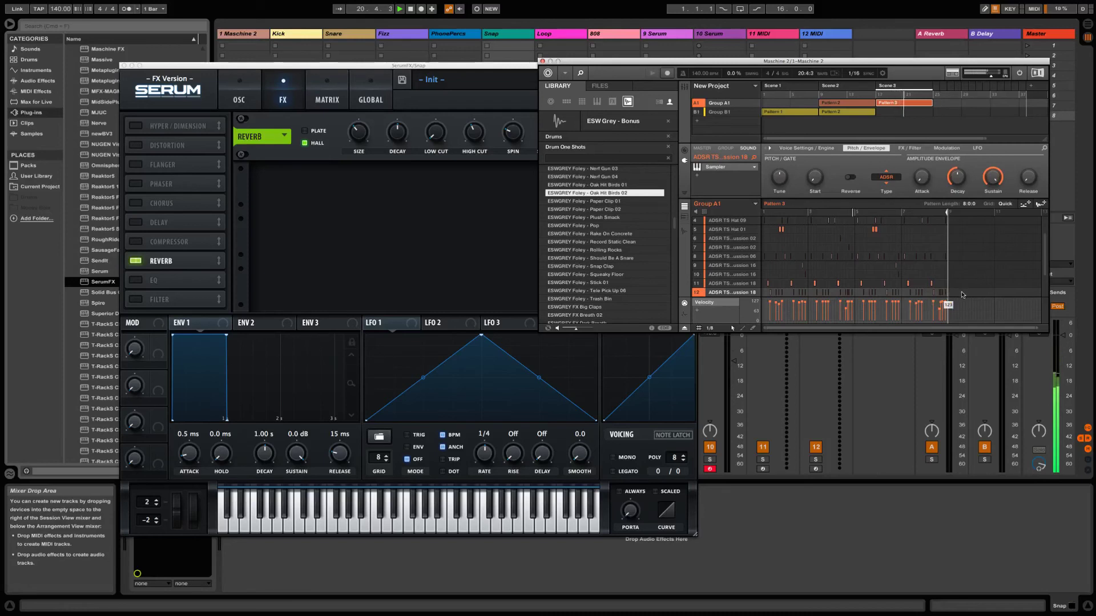
{"action": "left_click_drag", "start_coordinate": [961, 294], "coordinate": [766, 294]}
{"action": "key", "text": "Delete"}
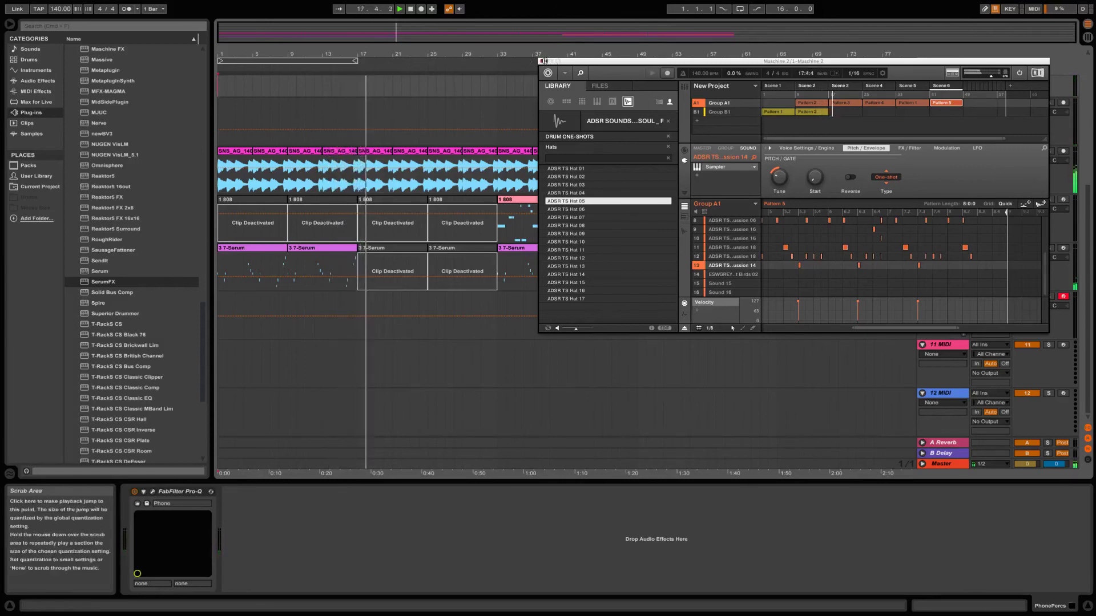
- Close the Maschine window, open the 9 Serum clip starting at bar 9, and deactivate its last two notes
{"action": "left_click", "coordinate": [542, 61]}
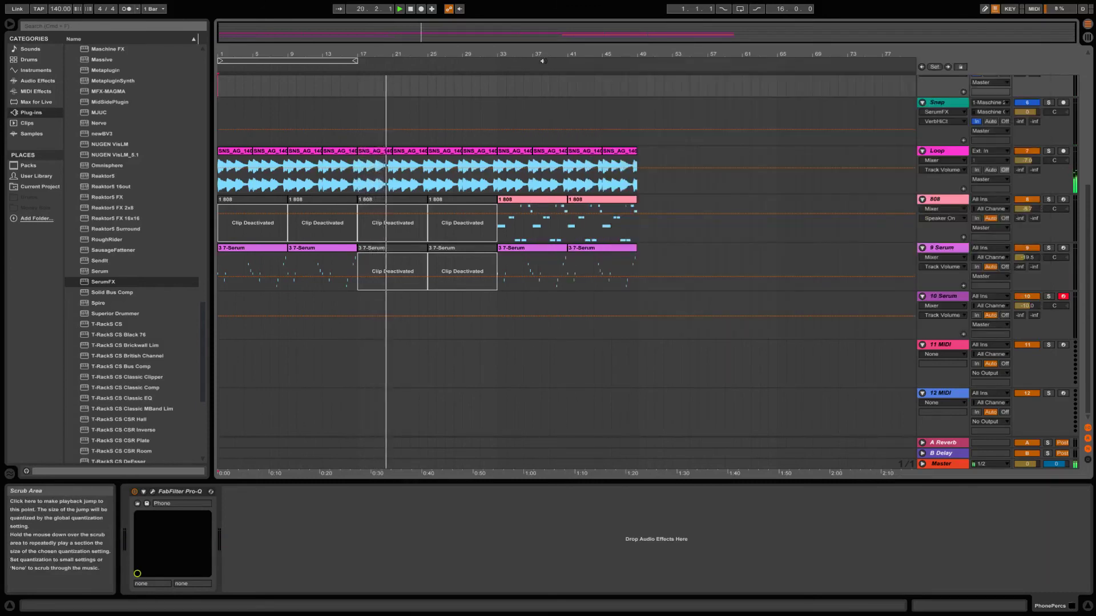
{"action": "left_click", "coordinate": [349, 263]}
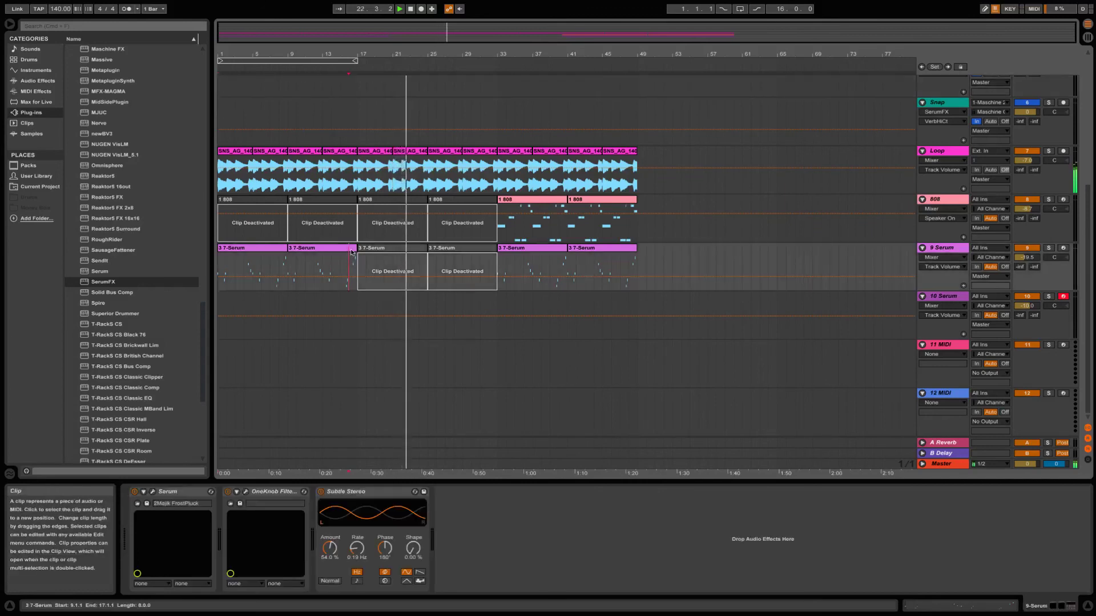
{"action": "left_click", "coordinate": [324, 247]}
{"action": "double_click", "coordinate": [324, 247]}
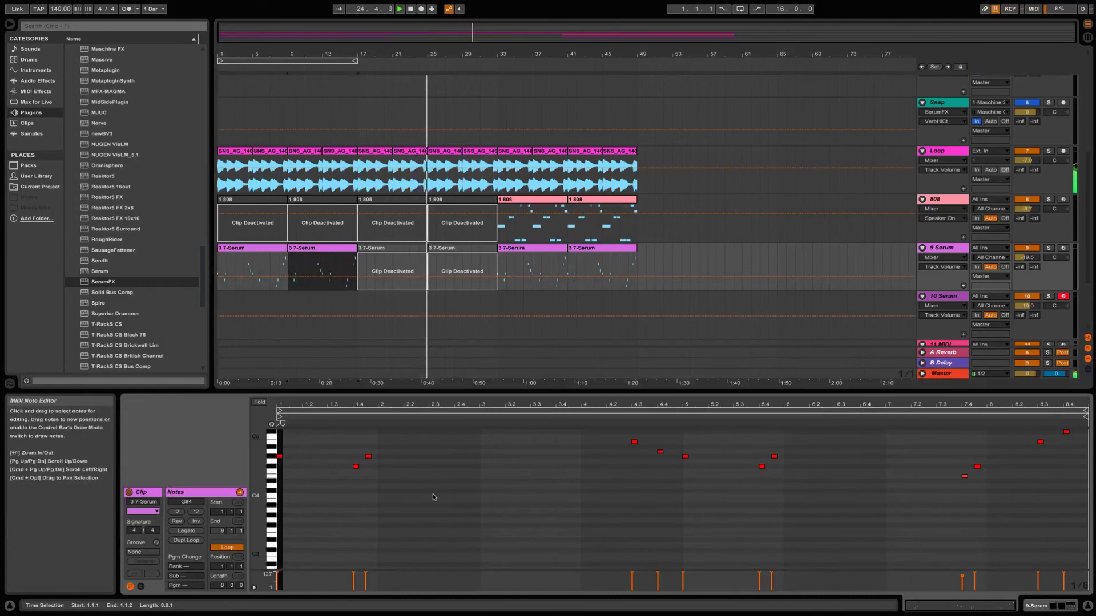
{"action": "left_click_drag", "start_coordinate": [1067, 501], "coordinate": [1016, 423]}
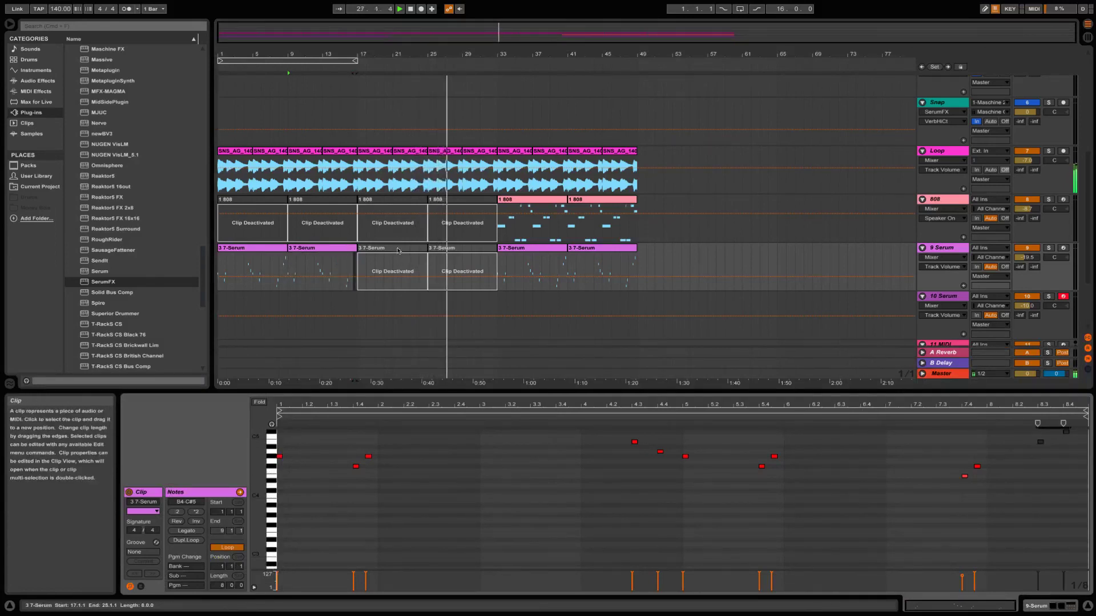
- Select the two deactivated 9 Serum clips and automate the track's Speaker On to off across bars 17 to 33
{"action": "left_click", "coordinate": [463, 250]}
{"action": "left_click", "coordinate": [462, 249], "text": "shift"}
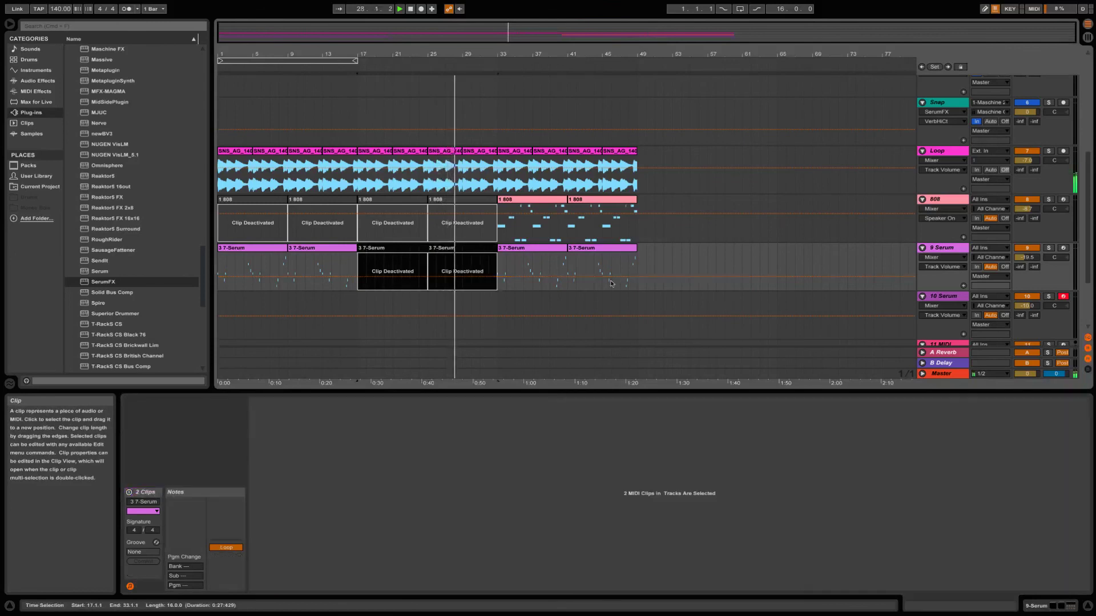
{"action": "left_click", "coordinate": [945, 266]}
{"action": "left_click", "coordinate": [946, 276]}
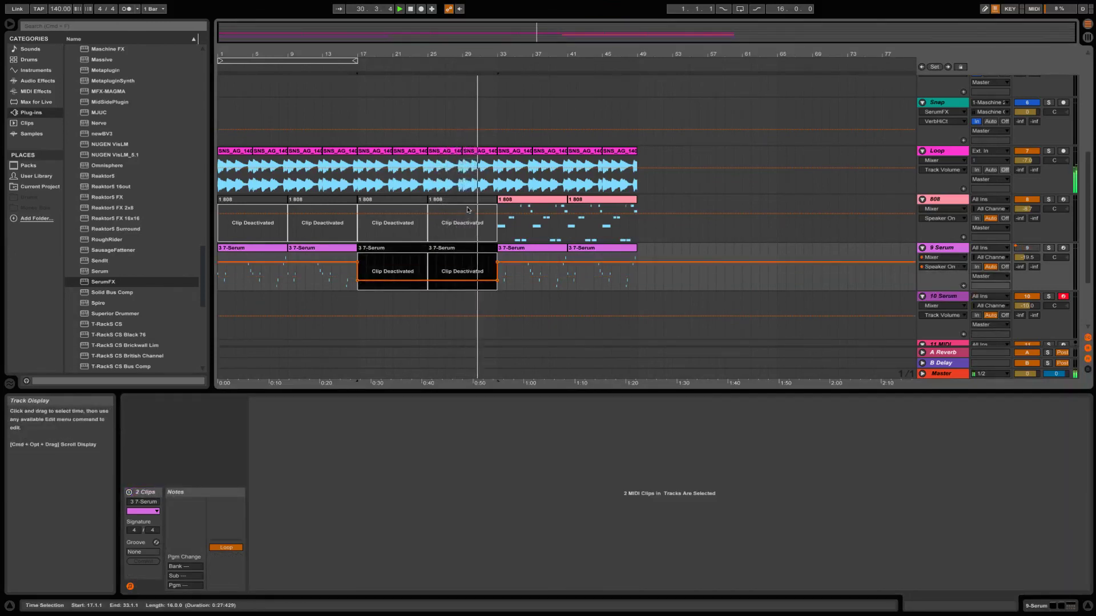
- Arm the 808 track, raise the 9 Serum track volume to -13.5 dB in the mixer, and return to the arrangement
{"action": "left_click", "coordinate": [1063, 201]}
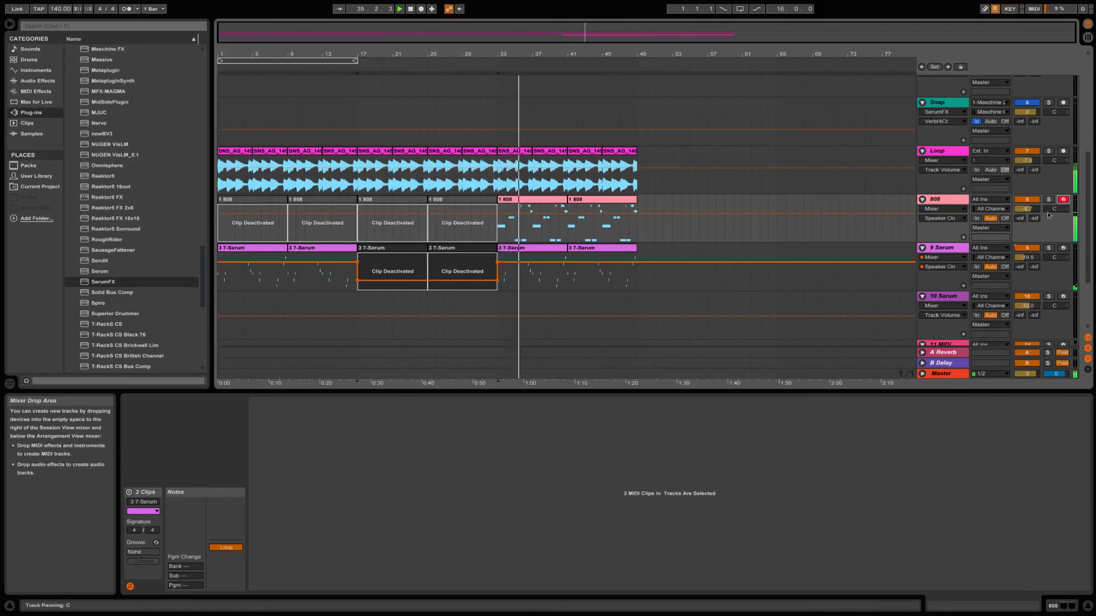
{"action": "left_click", "coordinate": [943, 249]}
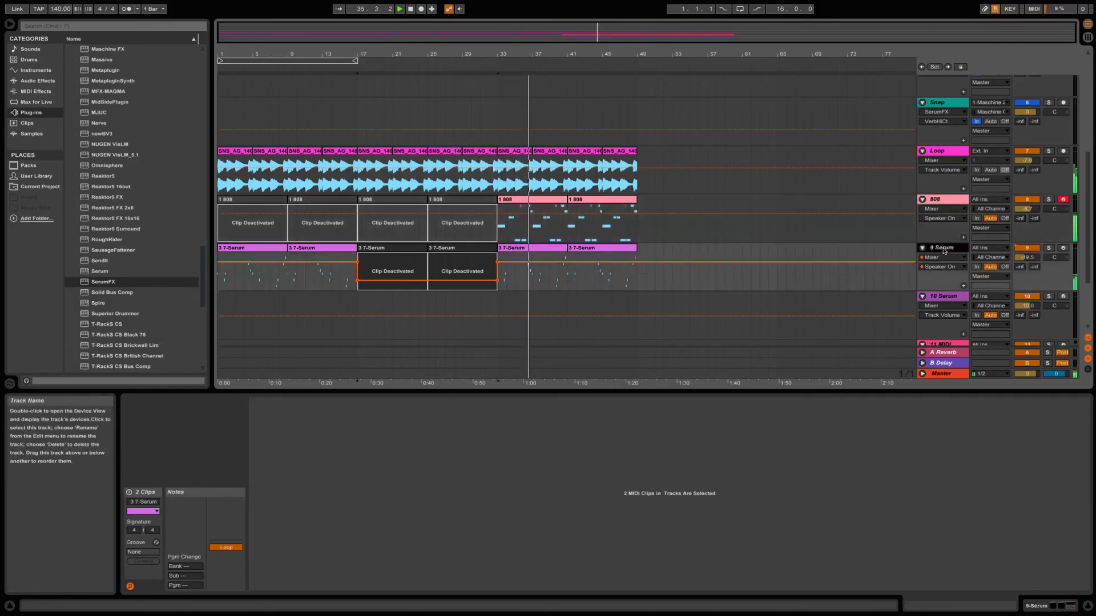
{"action": "key", "text": "Tab"}
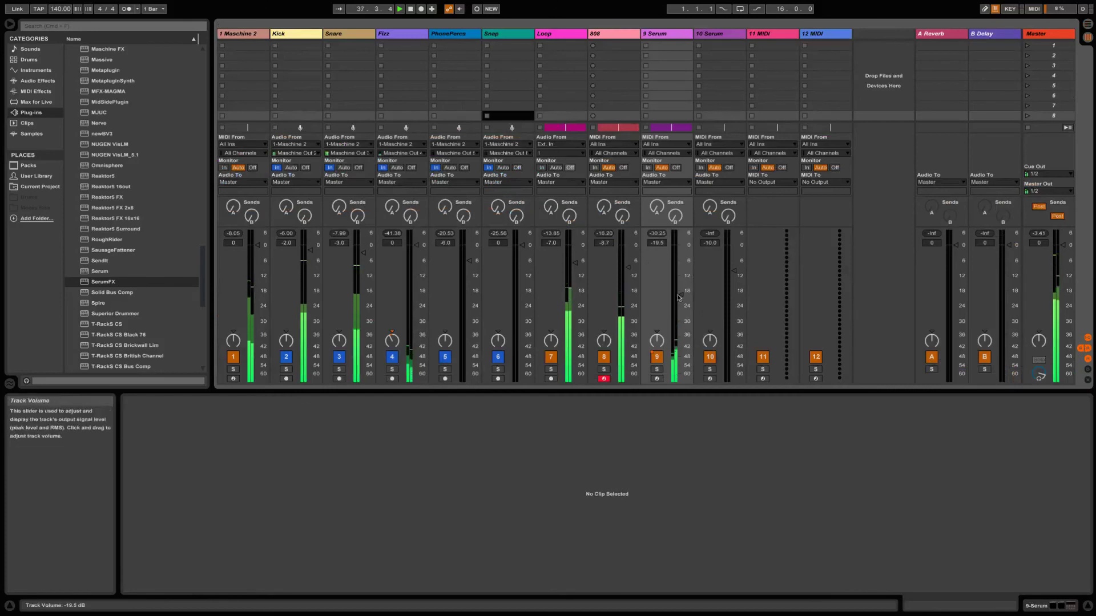
{"action": "left_click_drag", "start_coordinate": [681, 294], "coordinate": [681, 279]}
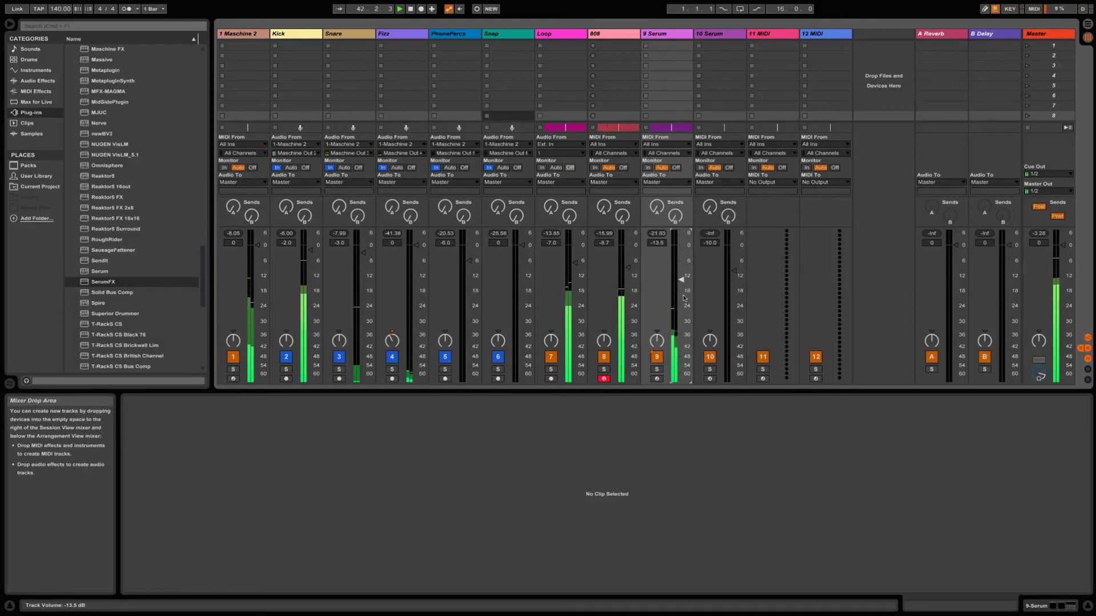
{"action": "key", "text": "Tab"}
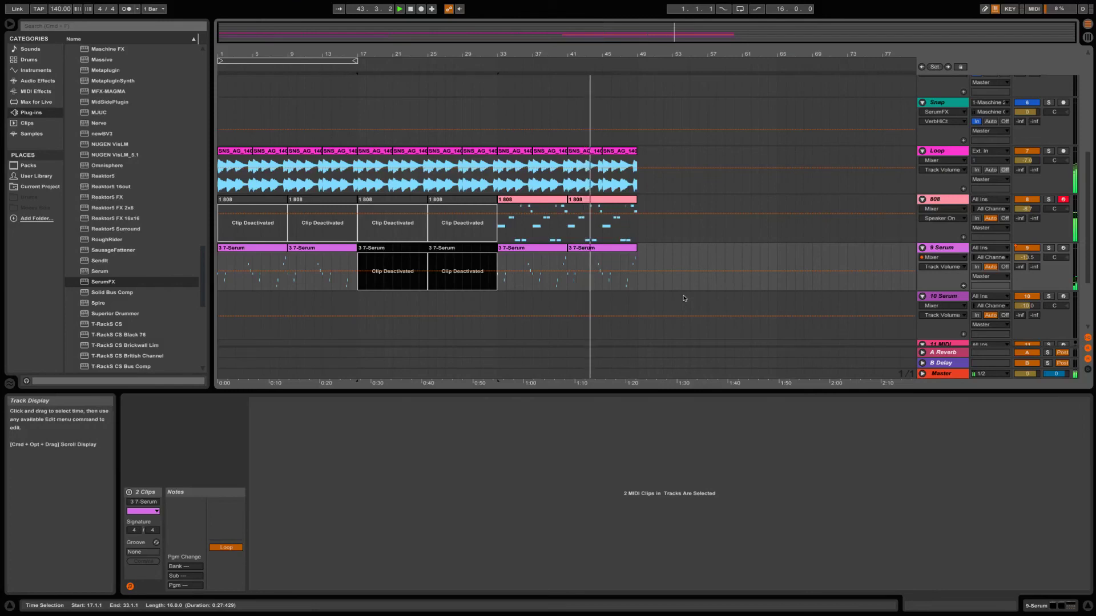